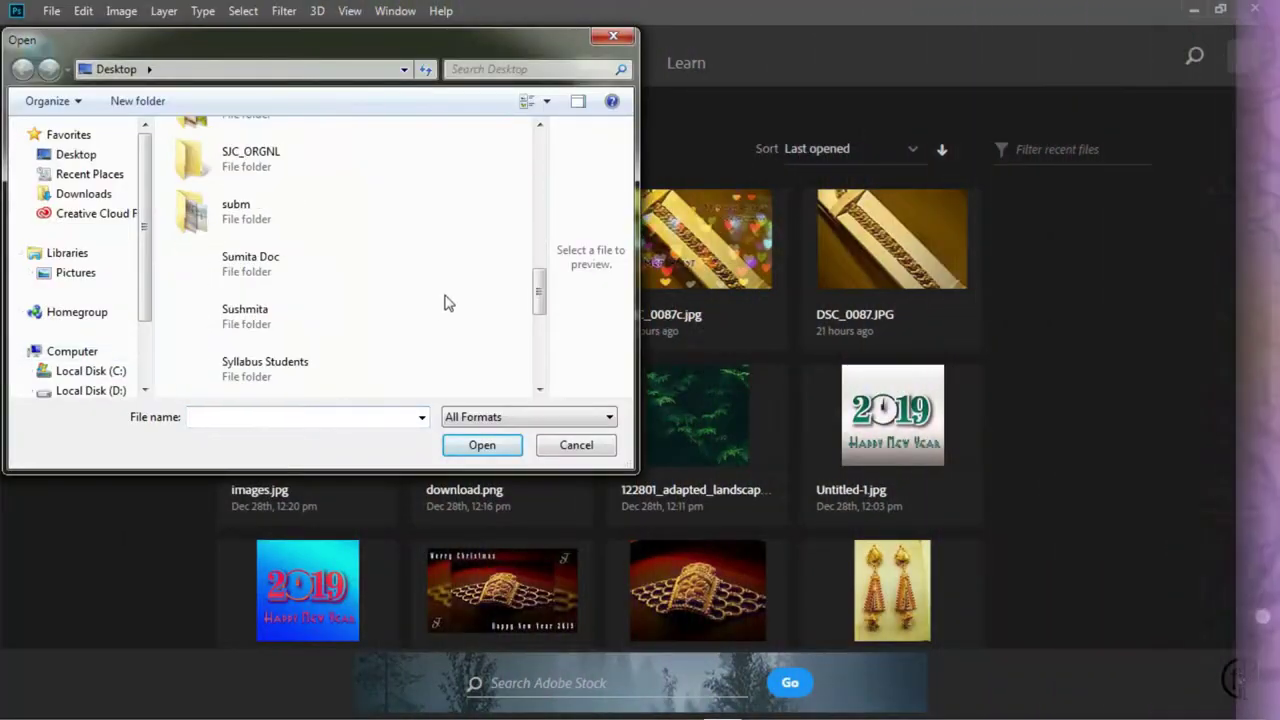
Open DSC_0185.JPG in Camera Raw: exposure -0.60, highlights +100, clarity +78, vibrance +44, saturation +89.
double_click(316, 289)
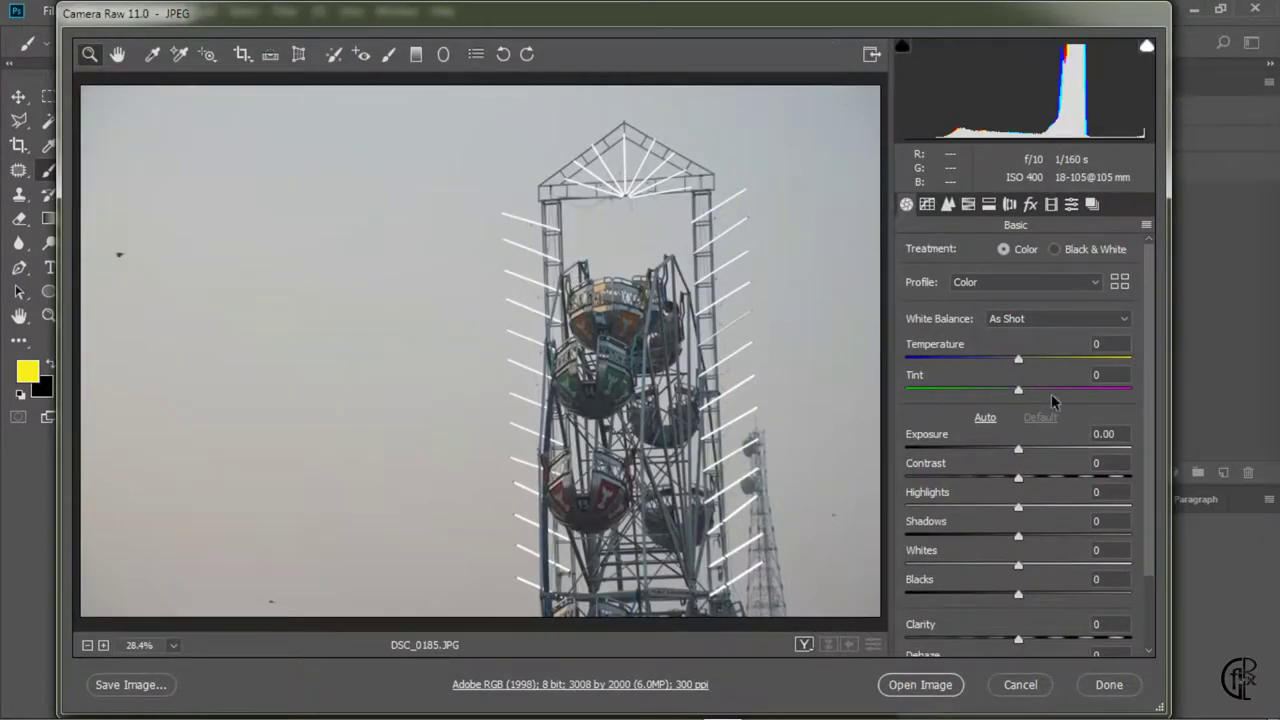
drag(1151, 452, 1167, 545)
mouse_move(1019, 359)
mouse_down()
mouse_move(1034, 357)
mouse_move(1011, 364)
mouse_up()
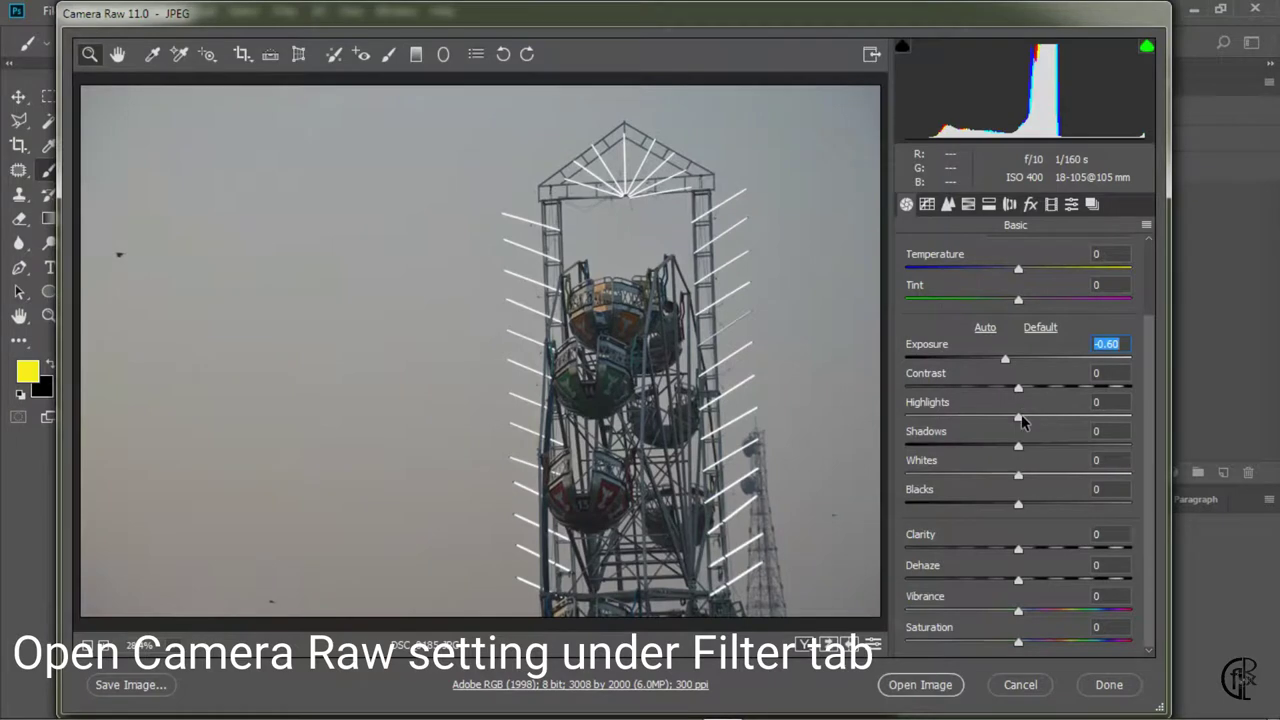
drag(1020, 418, 1145, 425)
mouse_move(1013, 395)
mouse_down()
mouse_move(1028, 445)
mouse_move(1067, 476)
mouse_move(1015, 512)
mouse_move(1134, 566)
mouse_move(1106, 549)
mouse_up()
mouse_move(1018, 580)
mouse_down()
mouse_move(1048, 582)
mouse_move(1013, 582)
mouse_move(1078, 611)
mouse_move(1049, 645)
mouse_move(1120, 651)
mouse_up()
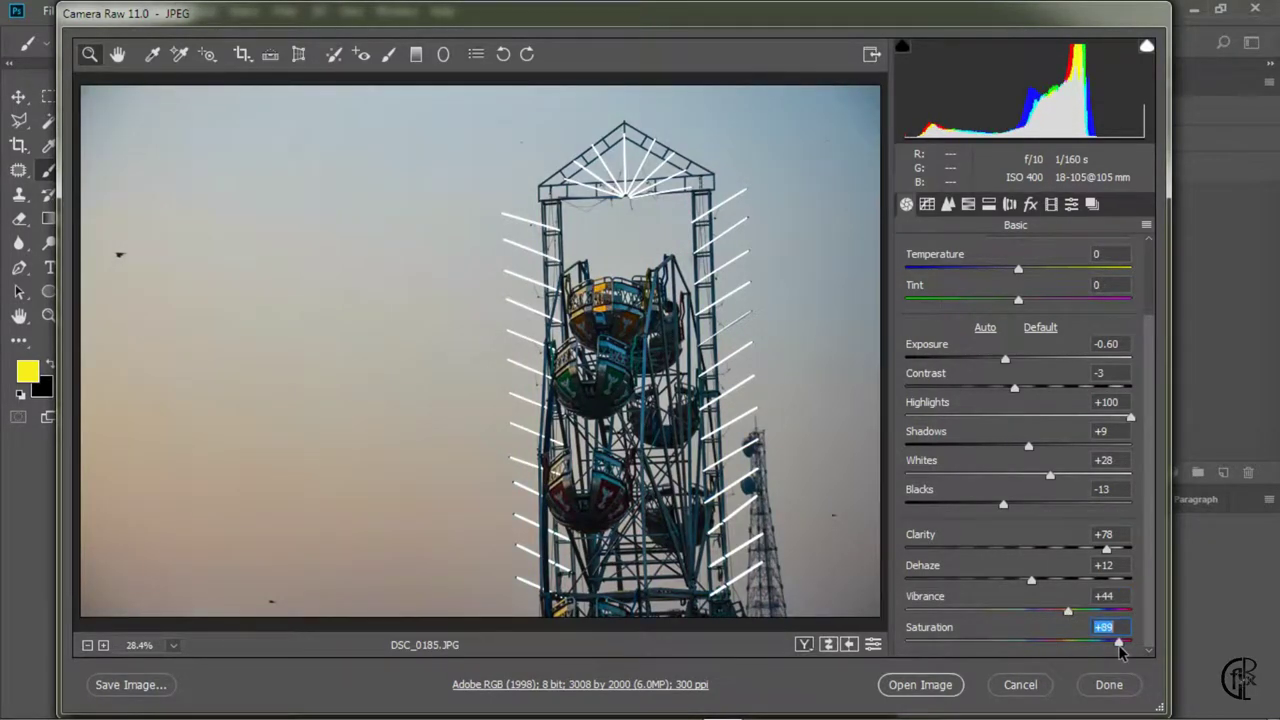
Shape the Point tone curve, lifting the upper tones and pulling down the shadows end.
click(927, 205)
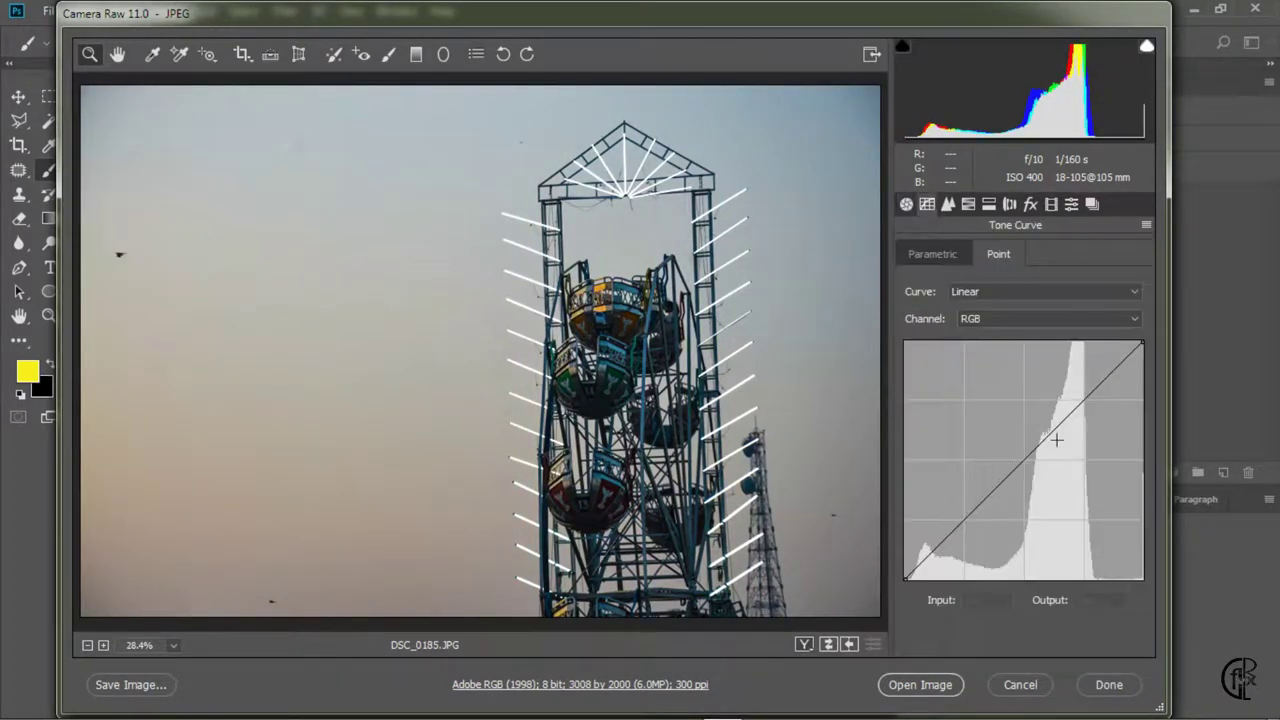
drag(1077, 411, 1077, 400)
drag(929, 551, 932, 543)
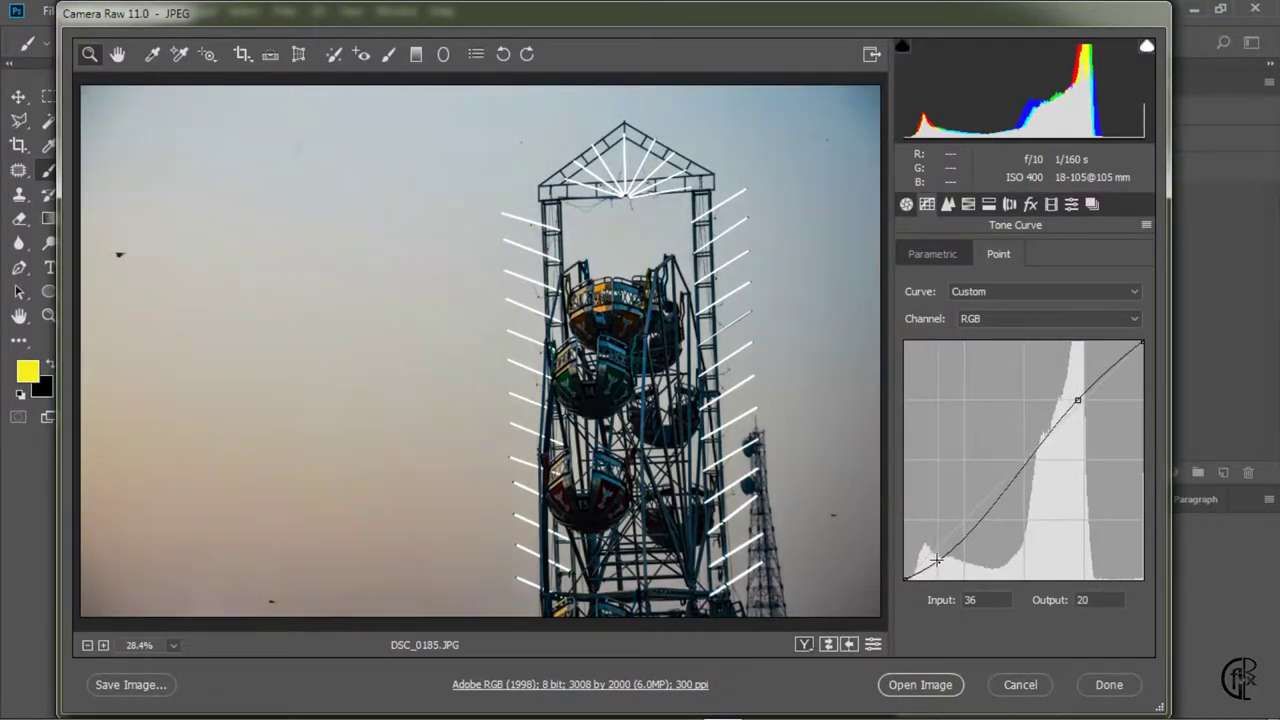
Set sharpening Amount 73 and shift HSL hues: Reds -15, Greens +65, and Oranges.
click(948, 204)
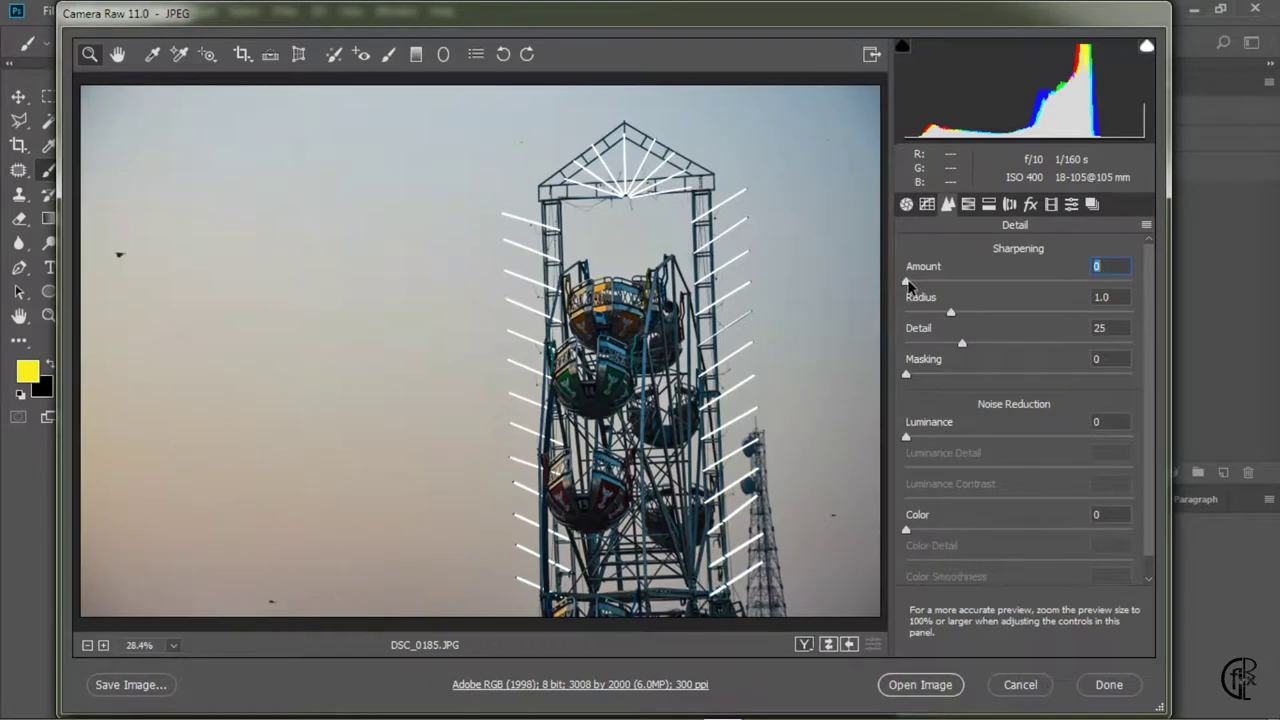
click(972, 206)
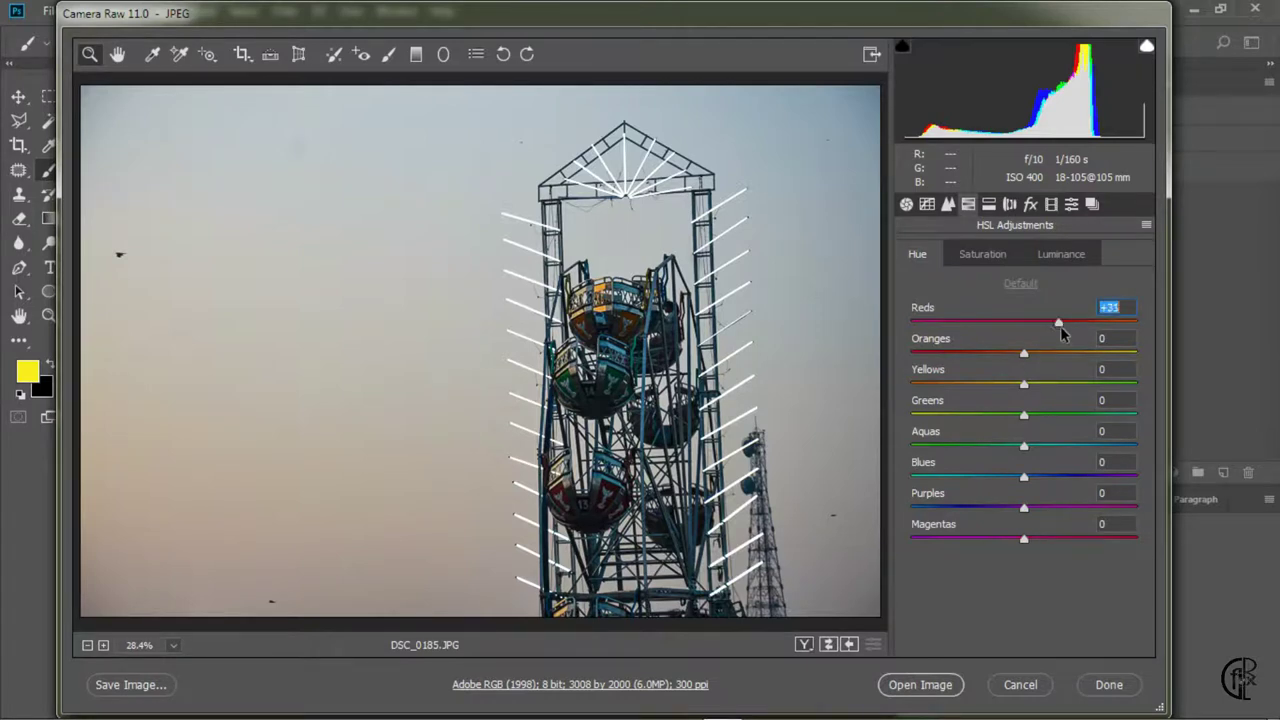
drag(1060, 326, 1009, 329)
drag(1023, 414, 1092, 418)
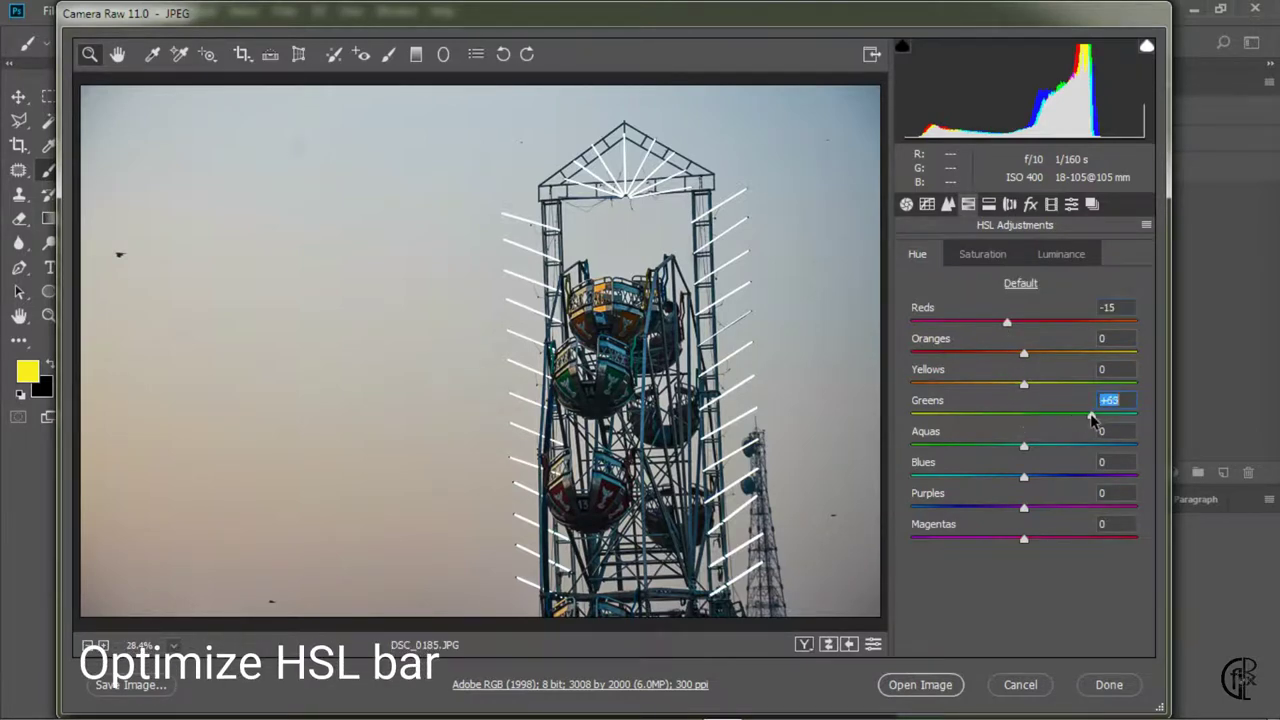
mouse_move(1023, 353)
mouse_down()
mouse_move(1000, 354)
mouse_move(1031, 324)
mouse_move(1078, 321)
mouse_move(1072, 356)
mouse_up()
Boost Reds saturation to +48 and Oranges to +42, and darken the Reds luminance.
click(982, 254)
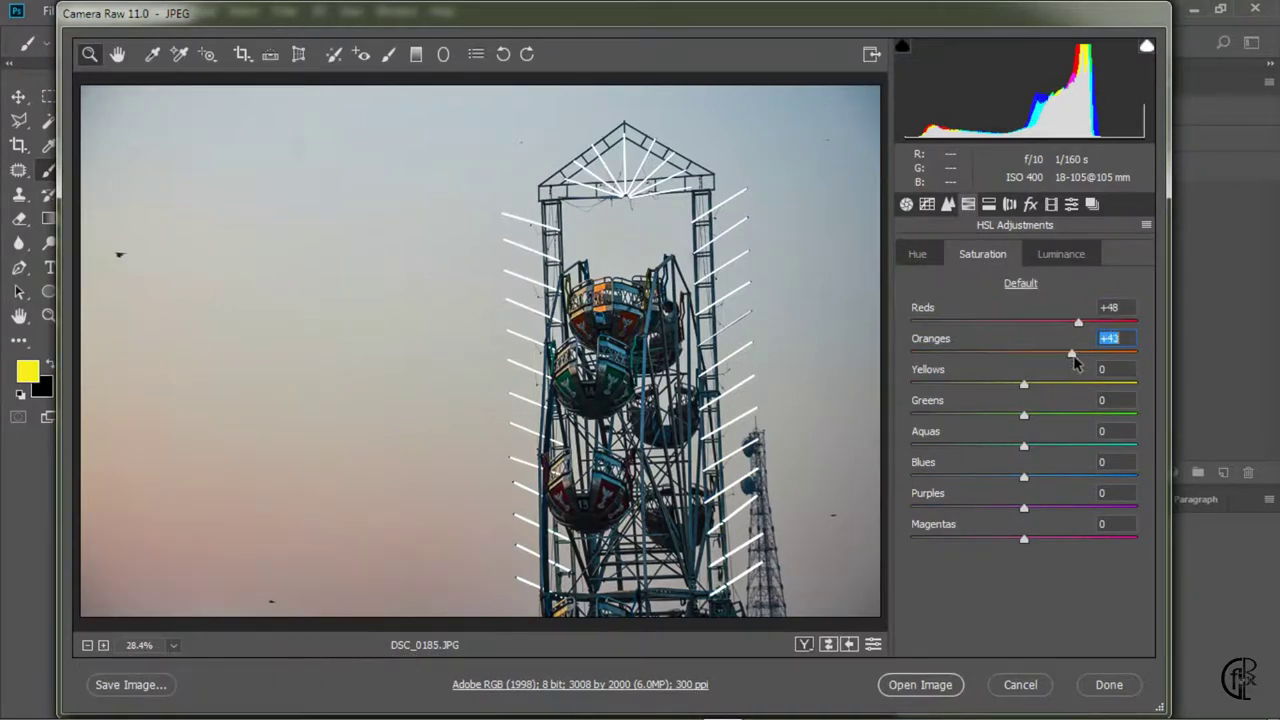
click(1053, 256)
drag(1024, 321, 988, 322)
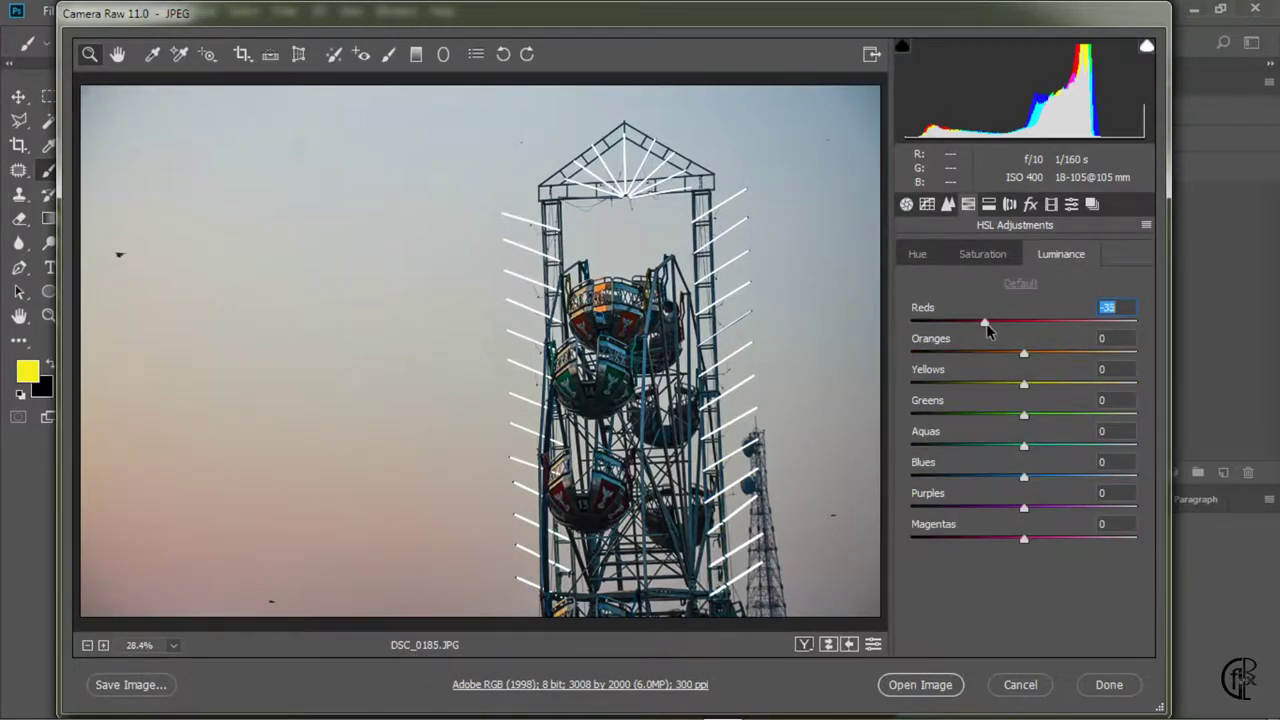
Set Calibration Blue Primary Hue -100 and Saturation +3, then apply the Camera Raw edits.
click(988, 204)
click(1051, 204)
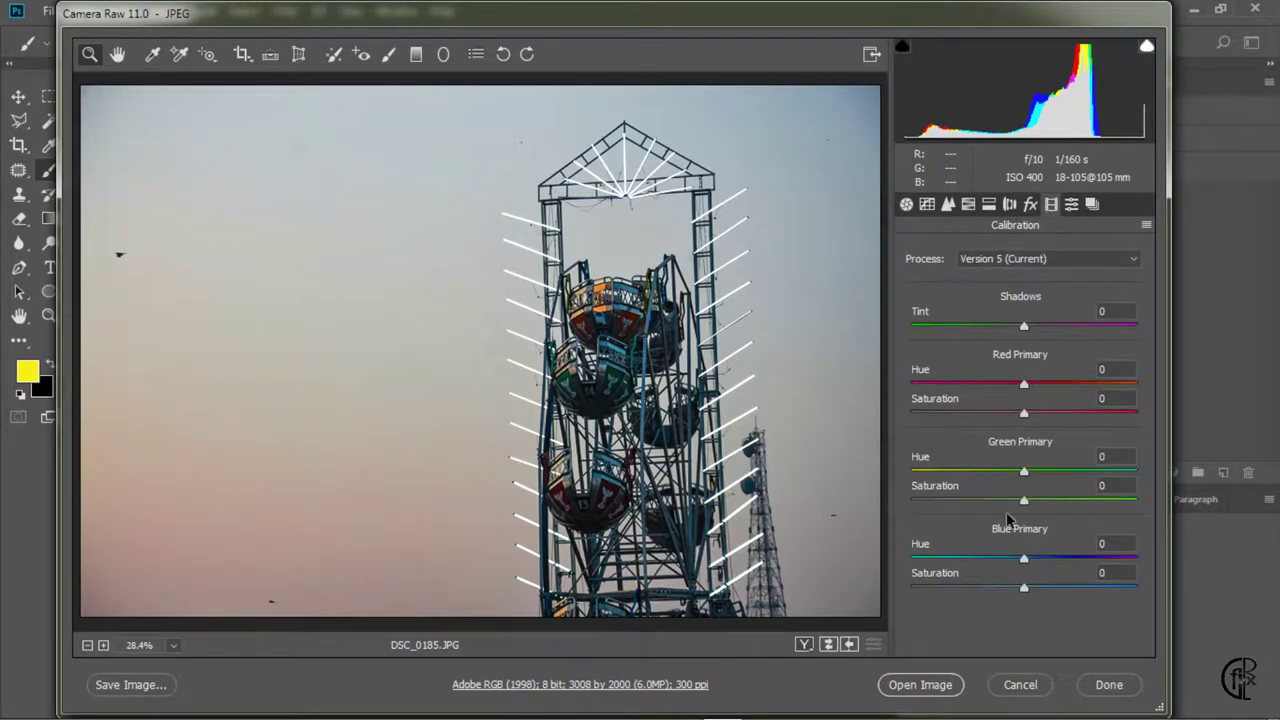
drag(1024, 557, 902, 555)
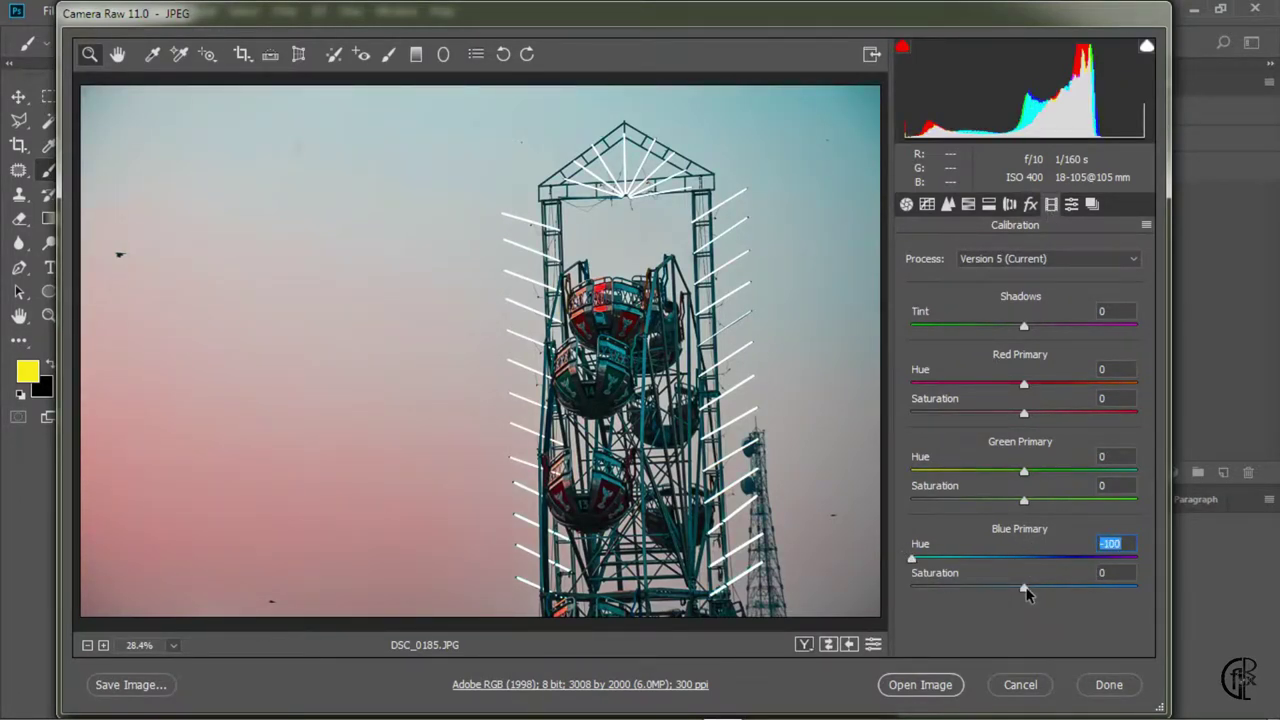
drag(1025, 588, 1031, 588)
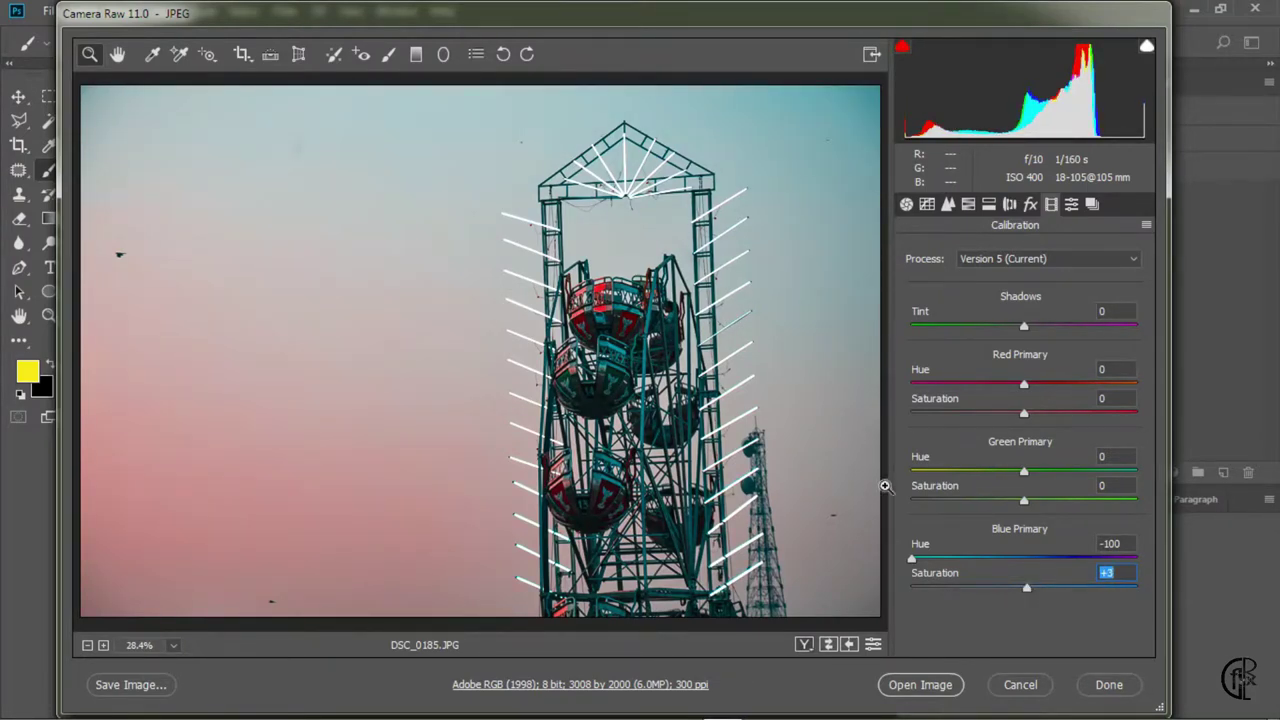
click(920, 684)
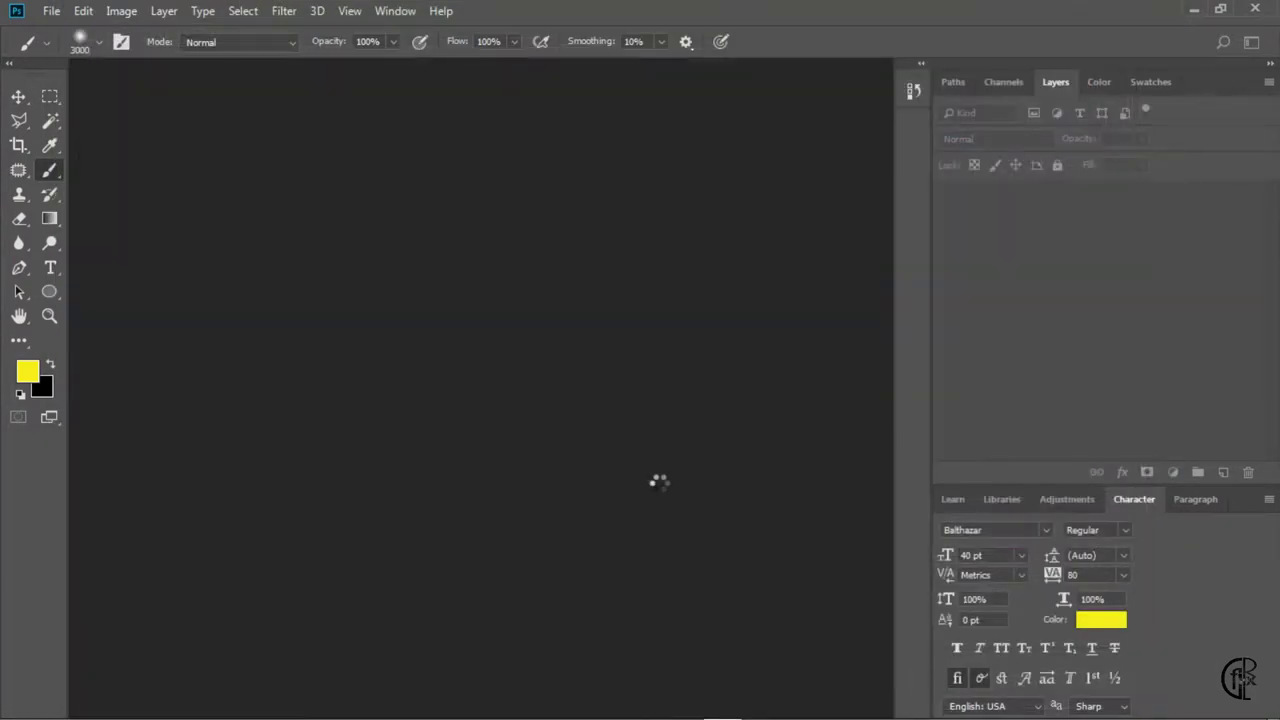
Duplicate the Background layer and add an empty Layer 1 above the copy.
key(v)
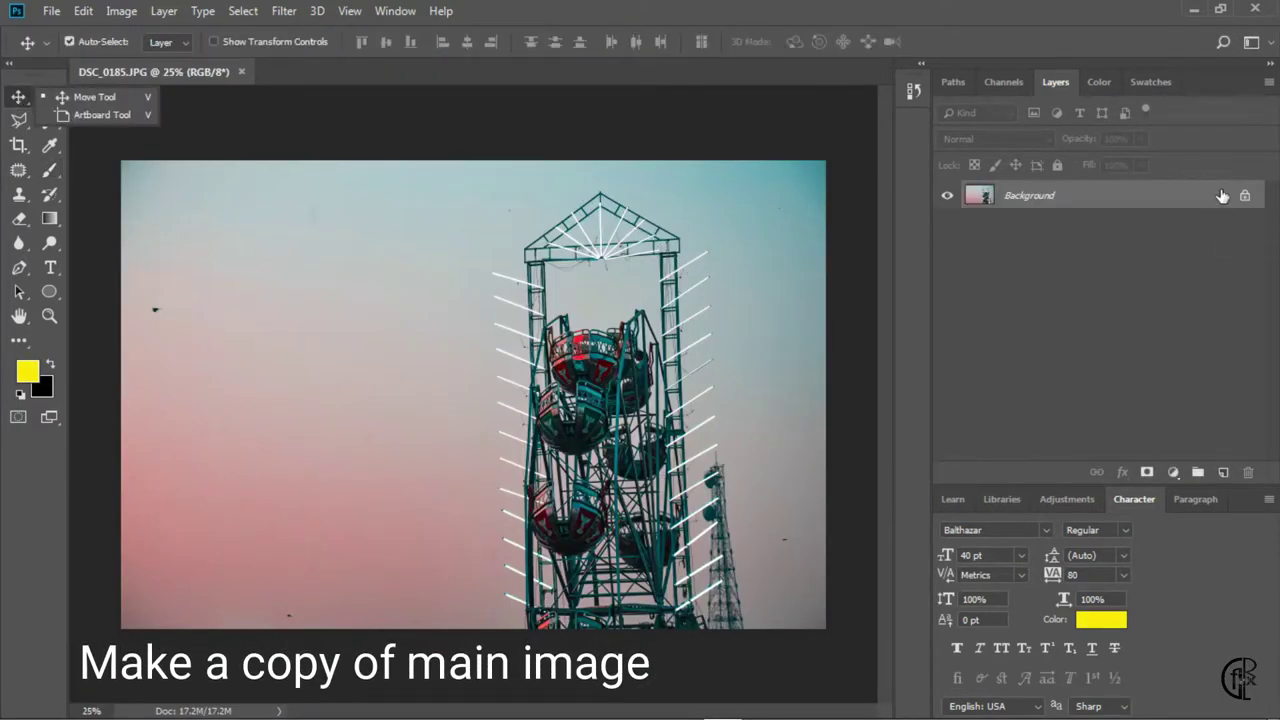
drag(1222, 195, 1223, 472)
key(b)
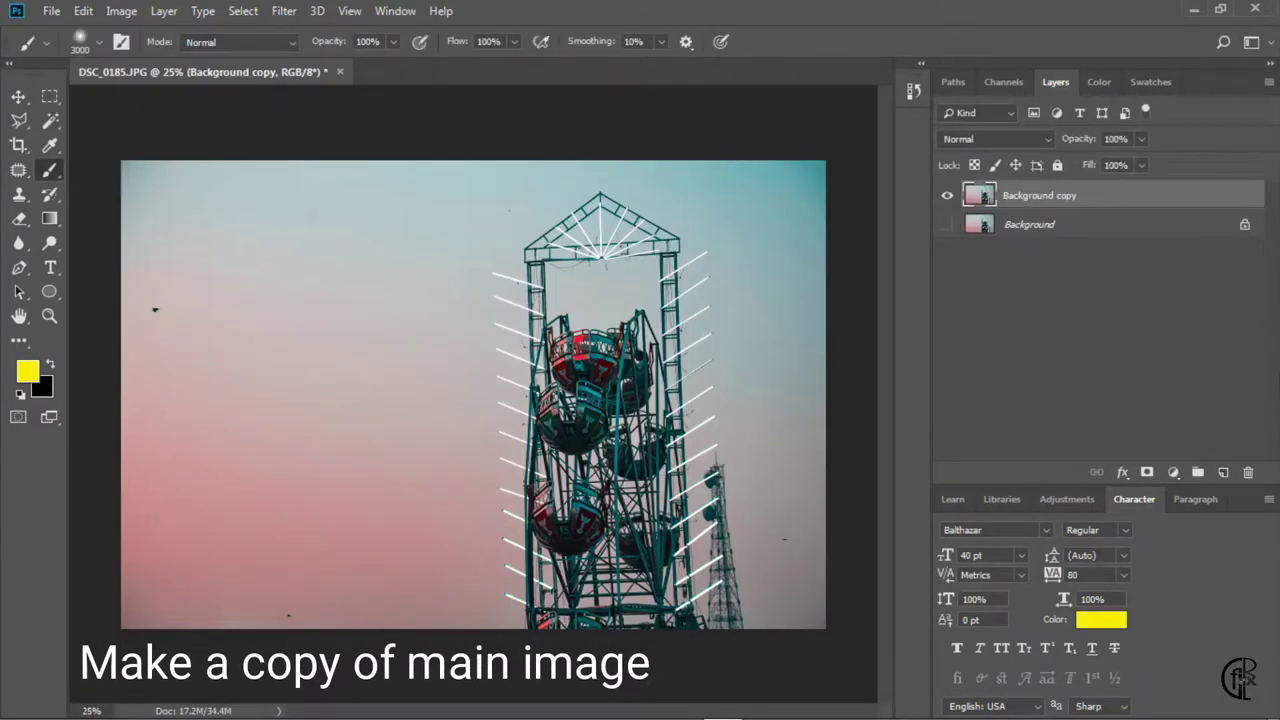
click(1223, 472)
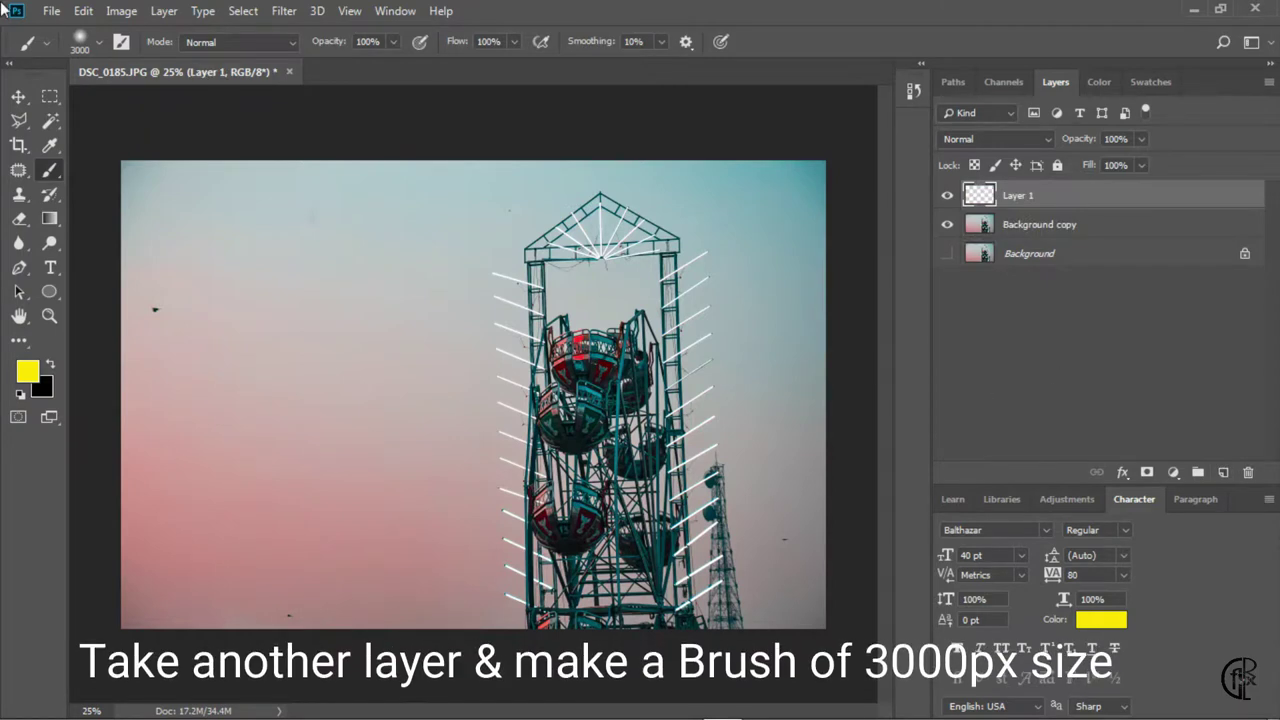
Set the brush to 3000 px with 0% hardness.
right_click(47, 171)
click(98, 42)
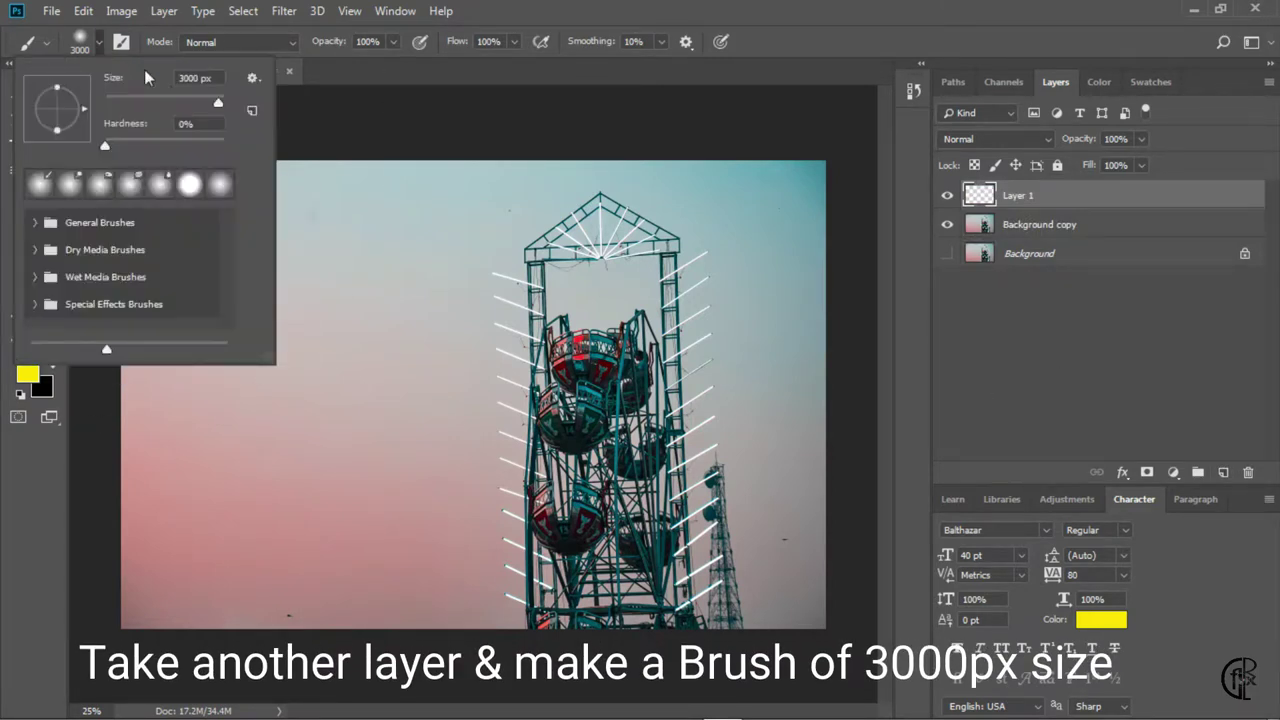
key(Return)
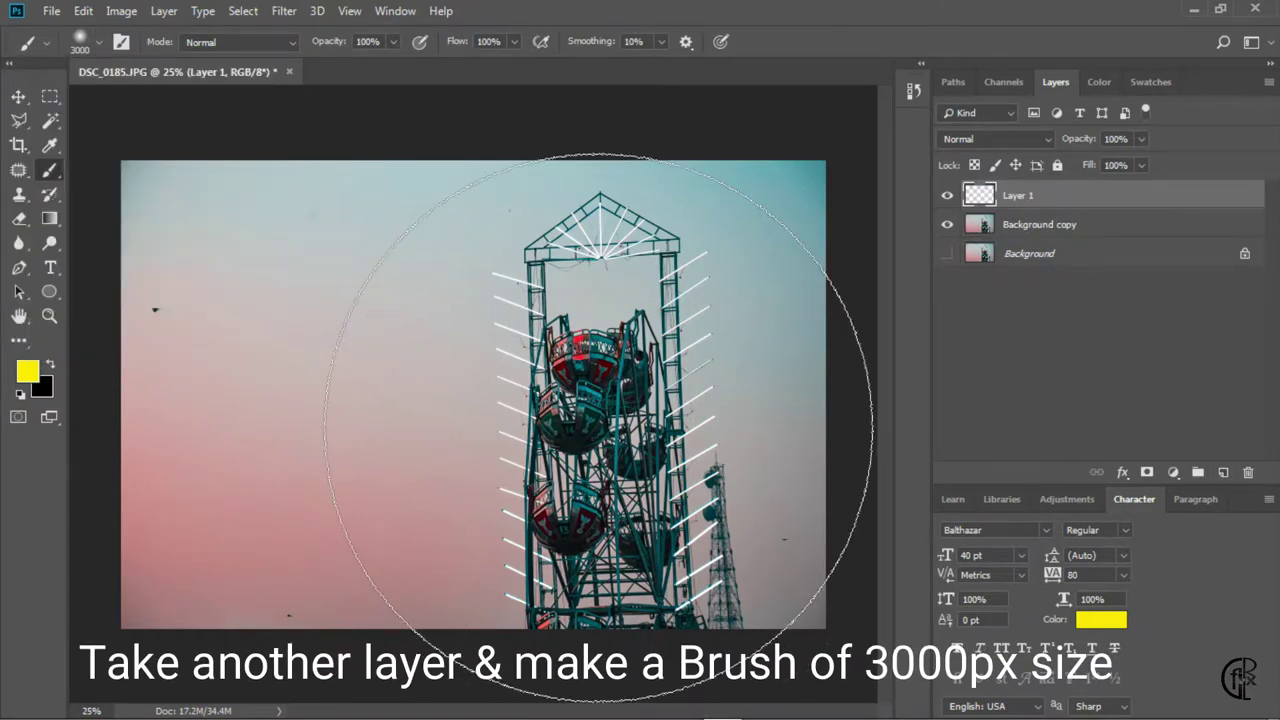
Paint a soft yellow glow over the tower and try Overlay, Soft Light, Difference and Saturation blends.
click(599, 424)
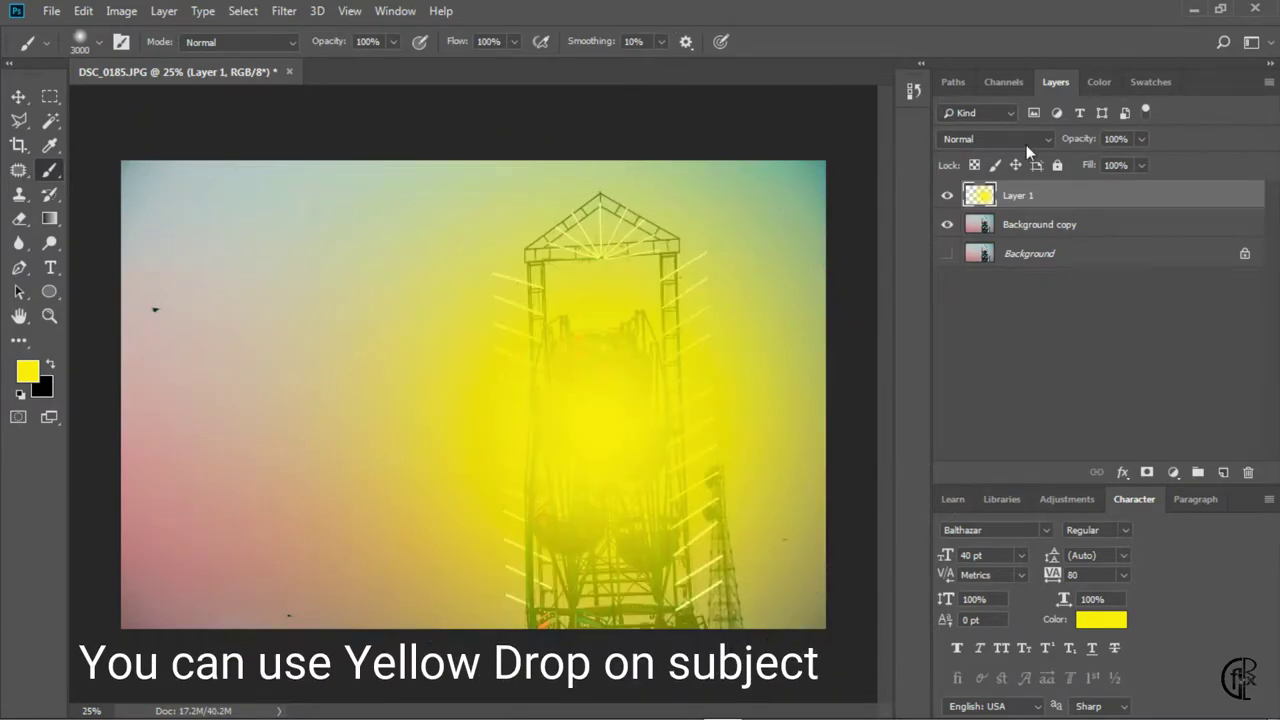
click(995, 139)
click(996, 375)
click(995, 139)
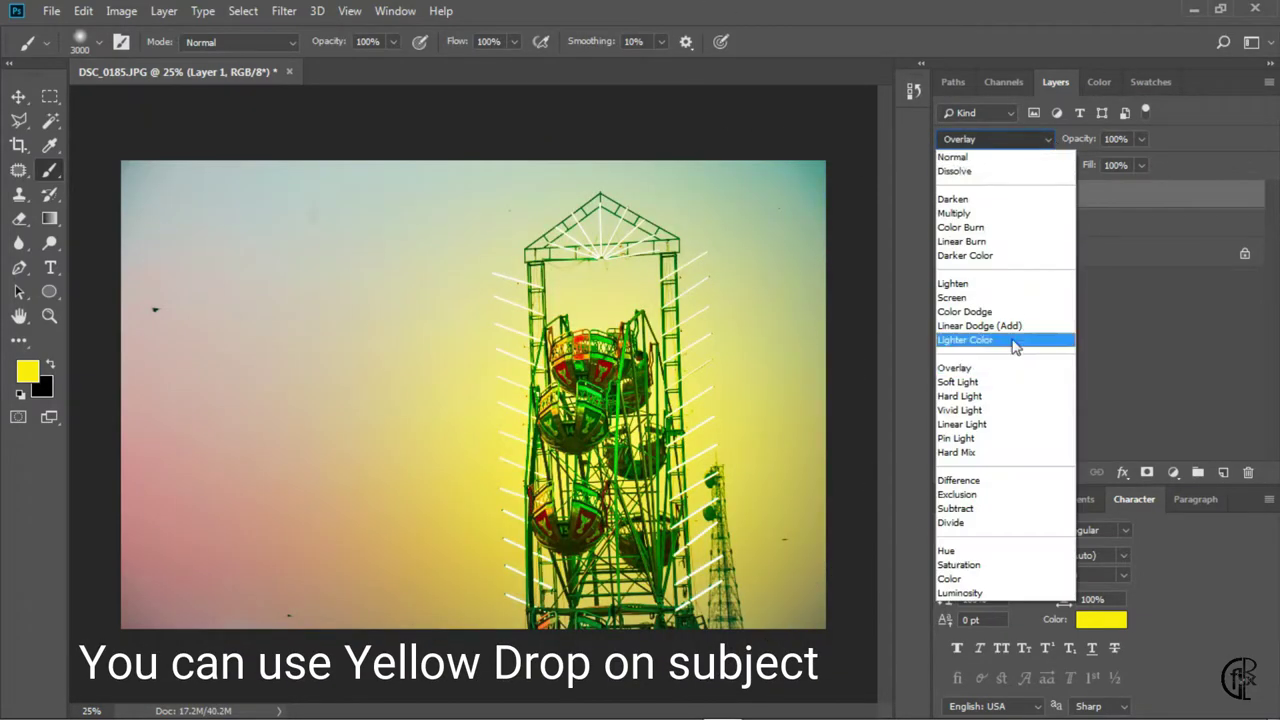
click(1003, 381)
click(995, 139)
click(1001, 485)
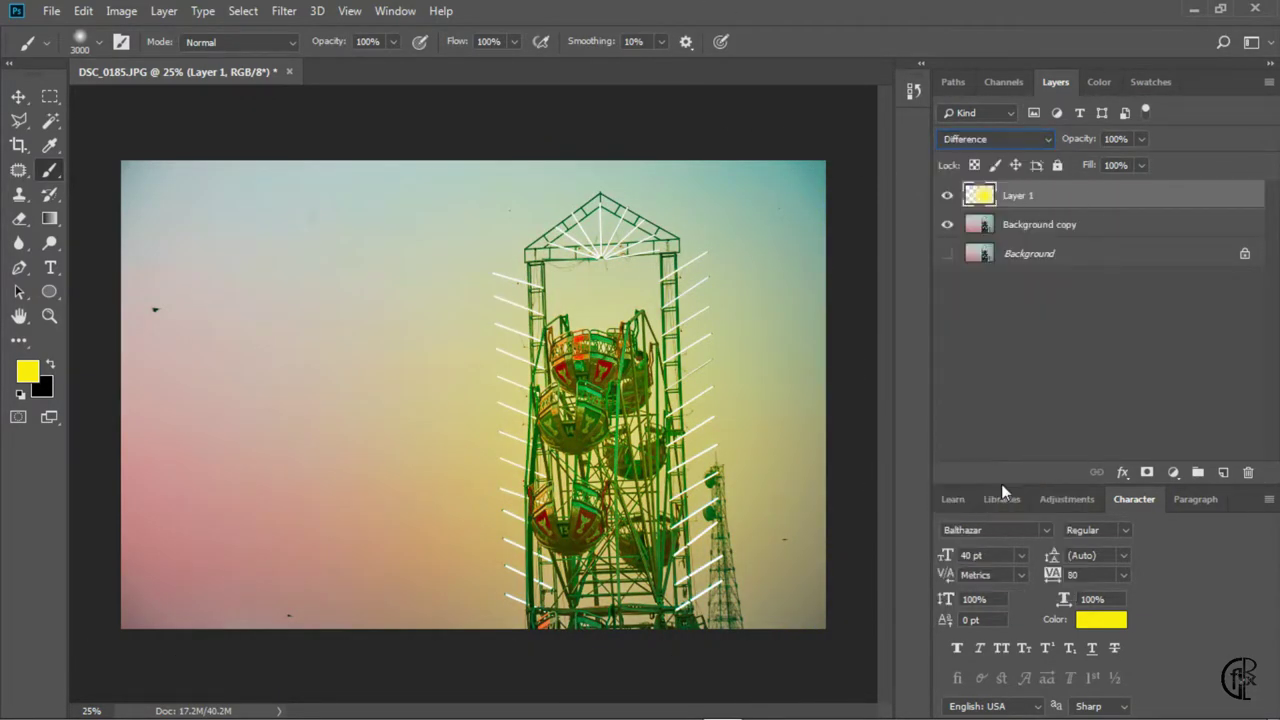
click(1048, 142)
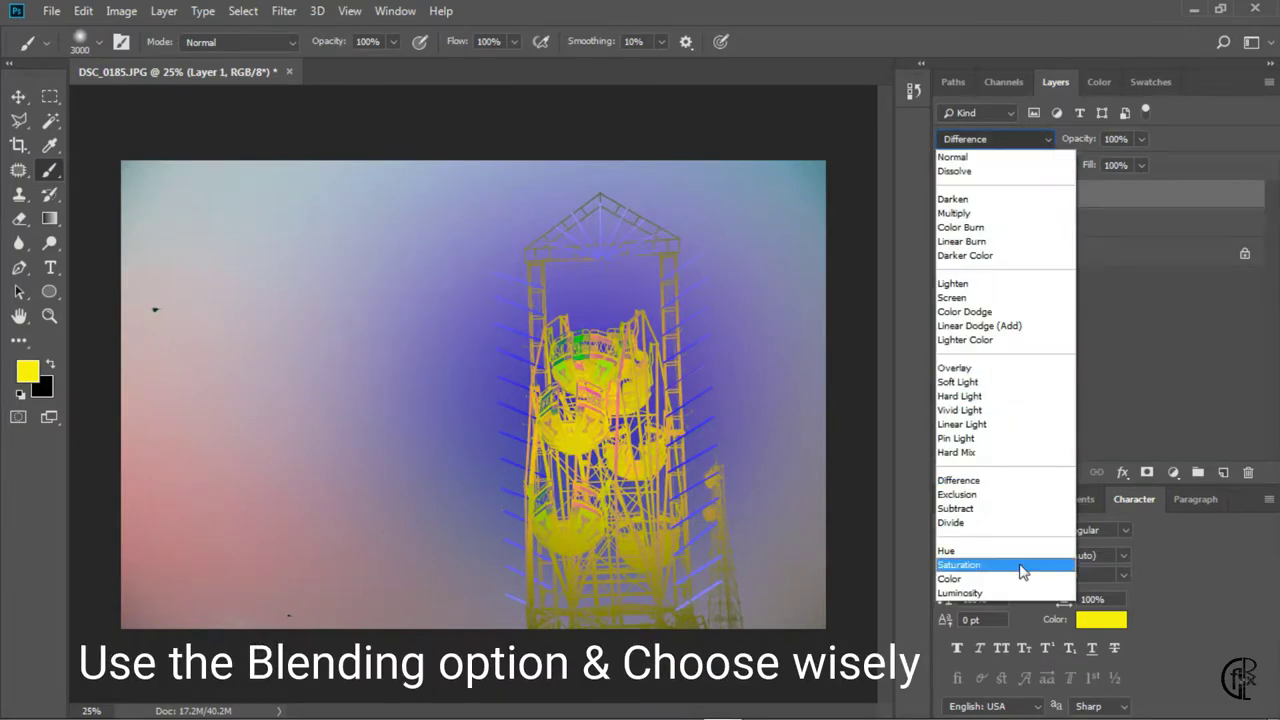
click(1020, 564)
After trying Lighten and Multiply, blend Layer 1 as Overlay at 74% opacity, then hide it.
click(1032, 137)
click(1000, 286)
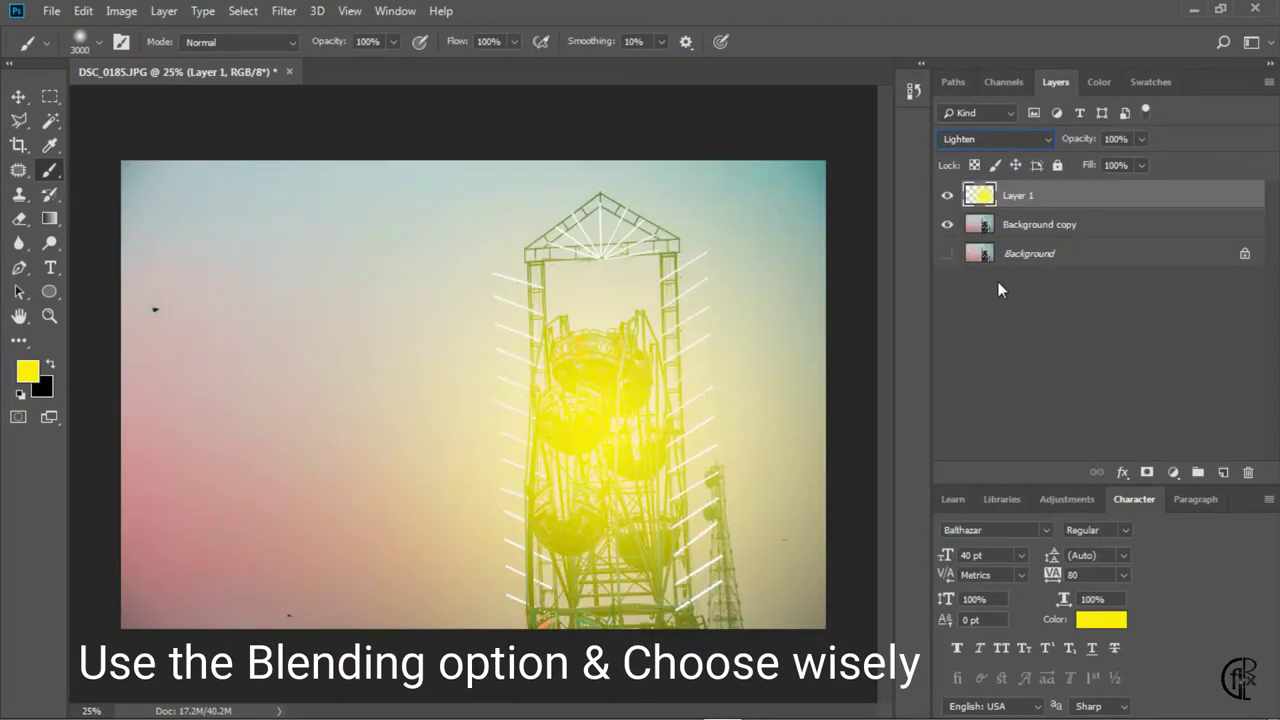
click(1010, 139)
click(1008, 214)
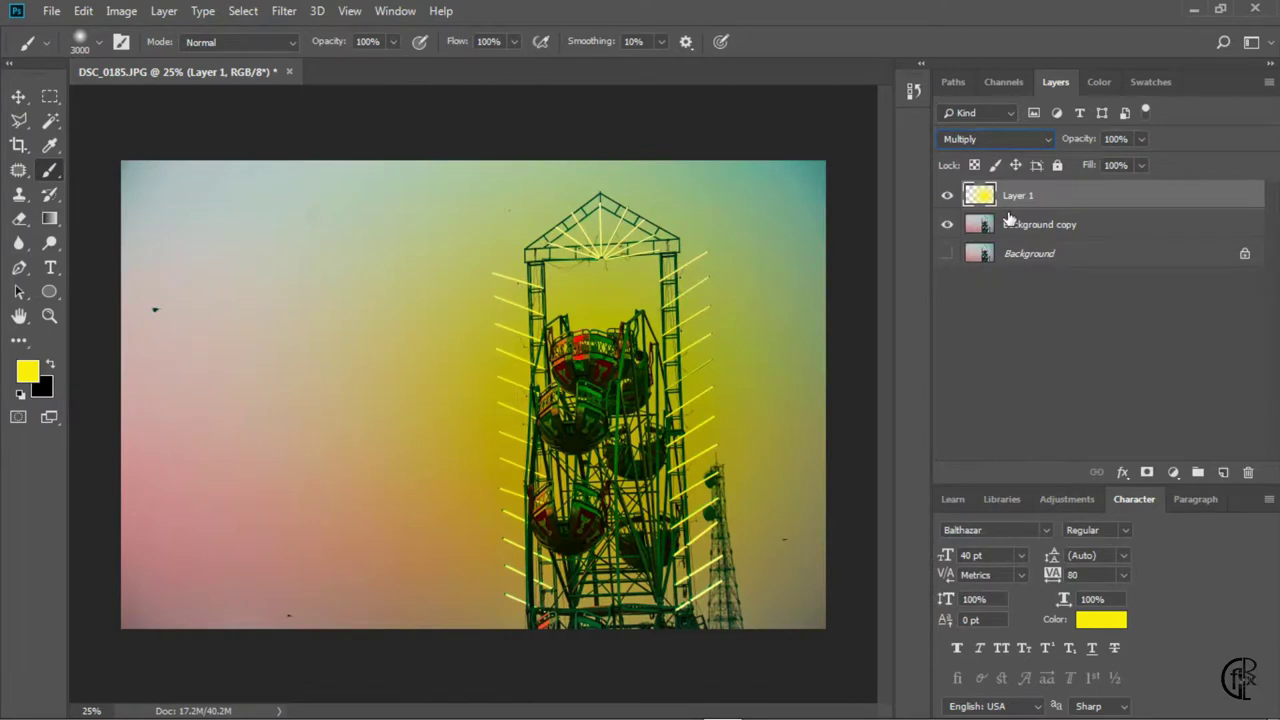
click(1010, 139)
click(1007, 371)
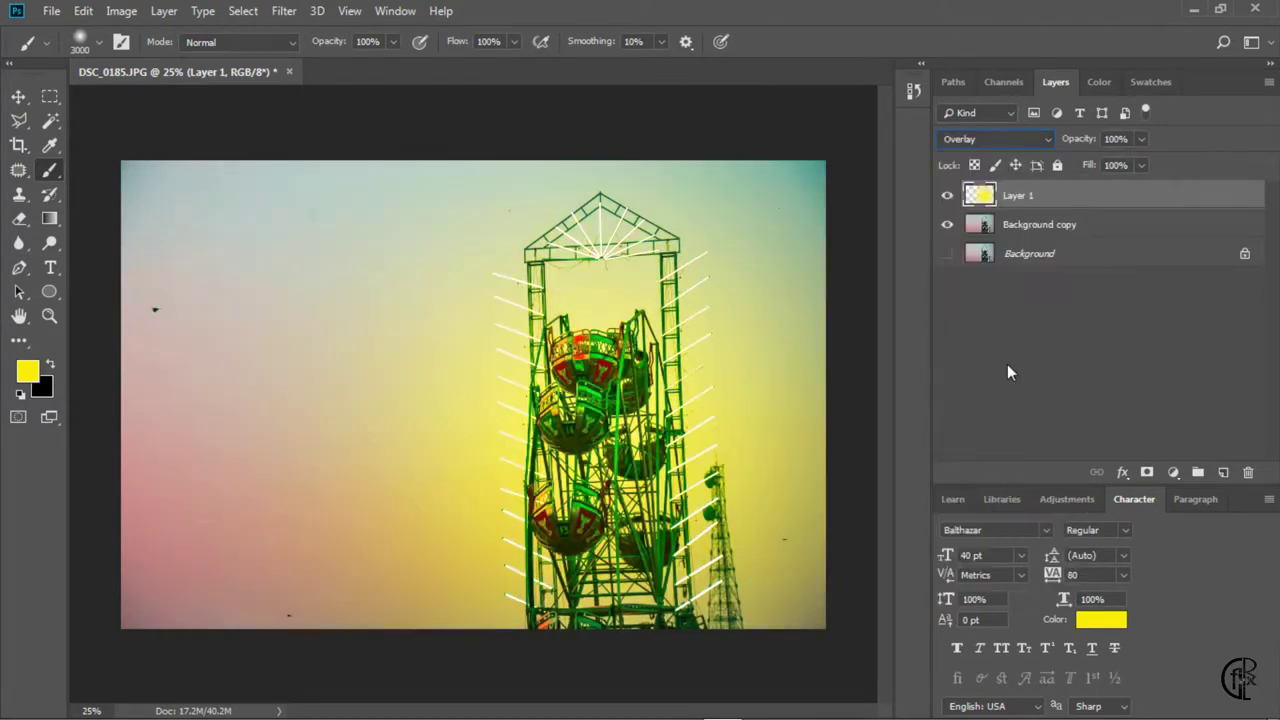
click(1120, 138)
key(Up)
key(Up)
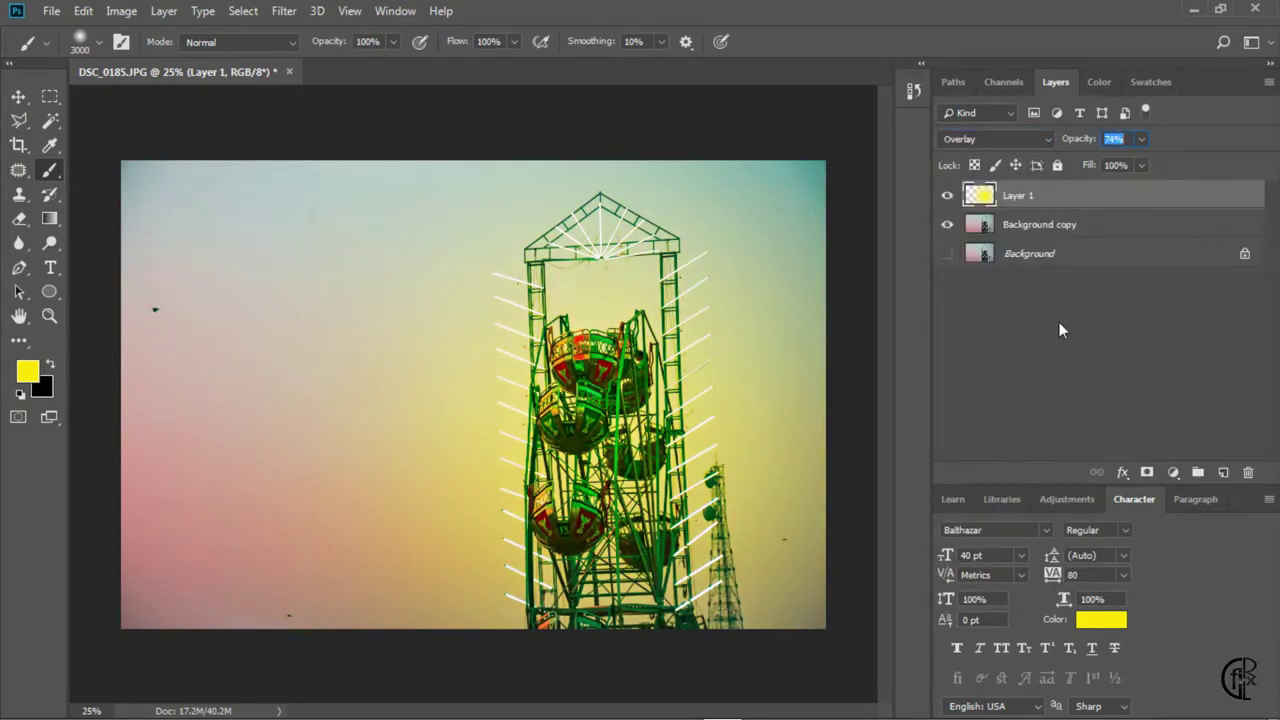
click(948, 197)
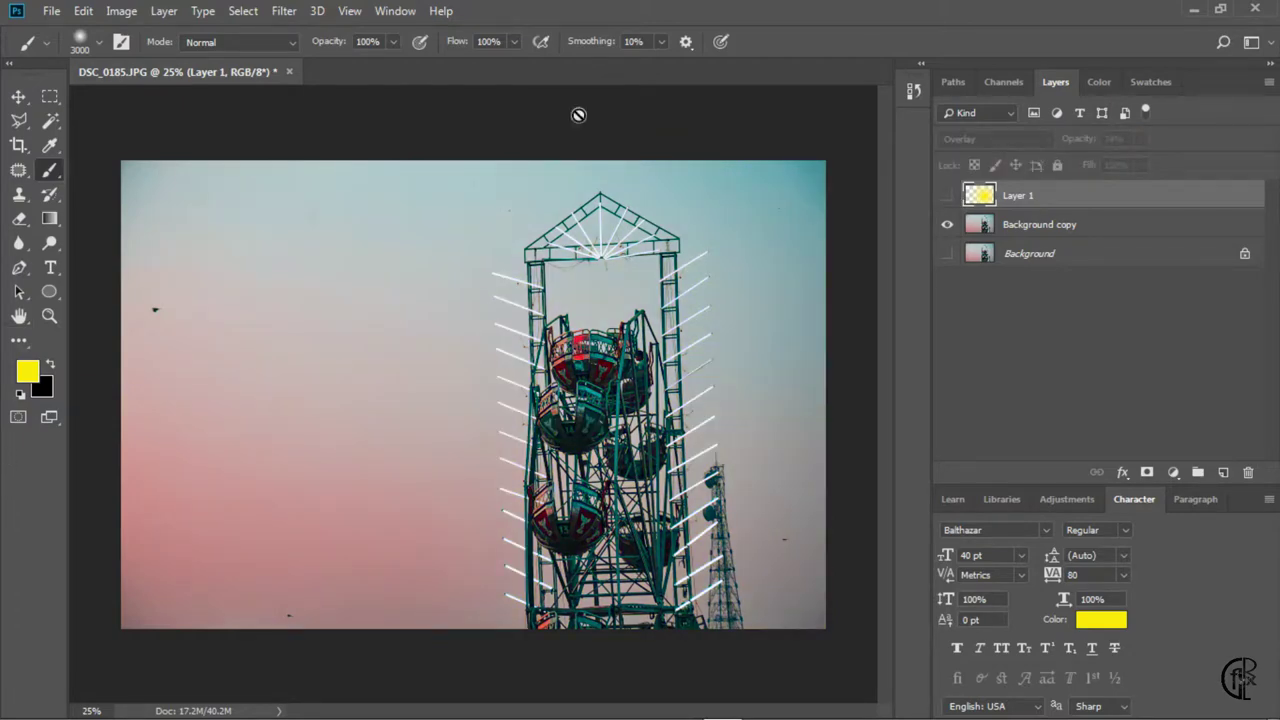
On a new Layer 2, paint a large soft red (ff0000) glow over the wheel.
click(1224, 474)
click(27, 371)
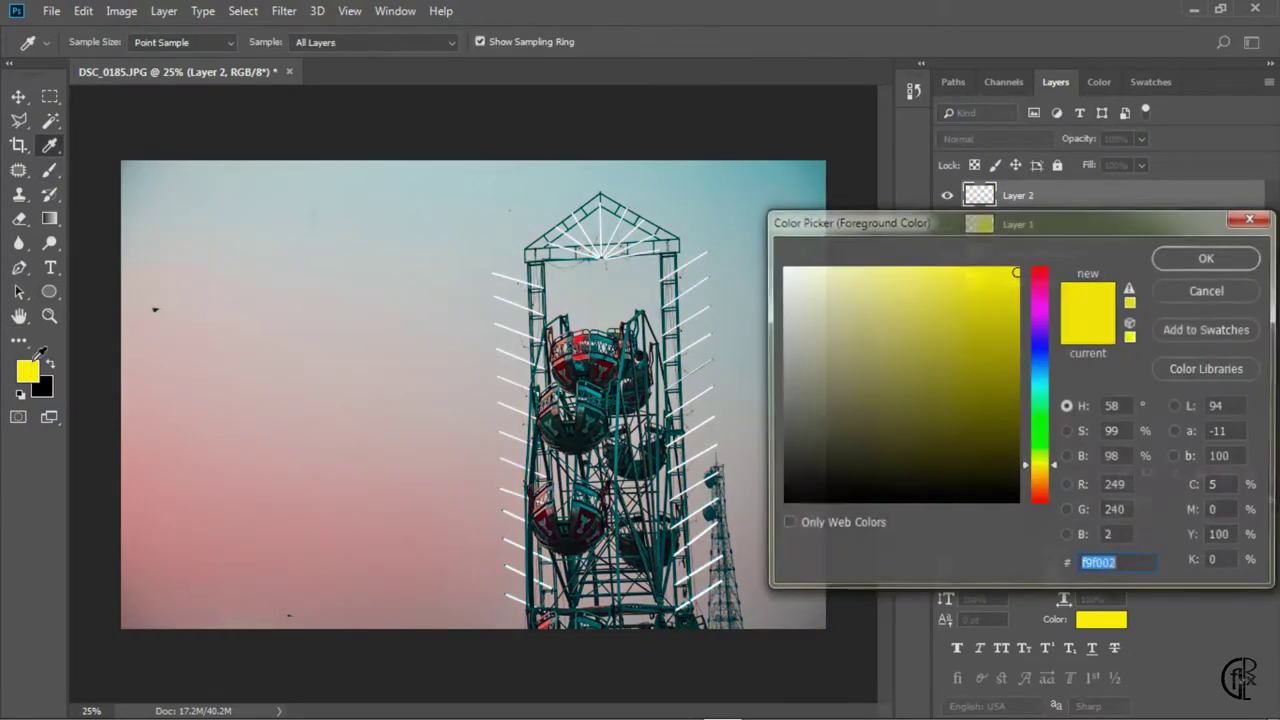
text(ff0000)
key(Return)
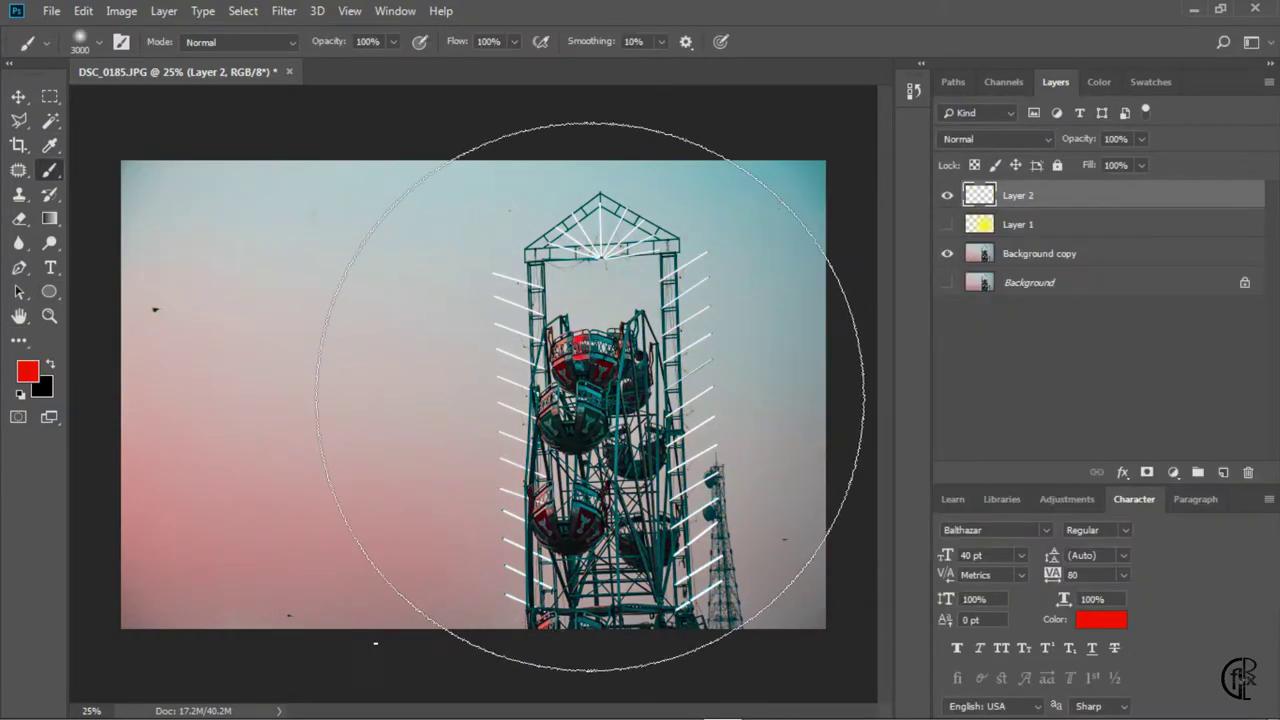
click(601, 401)
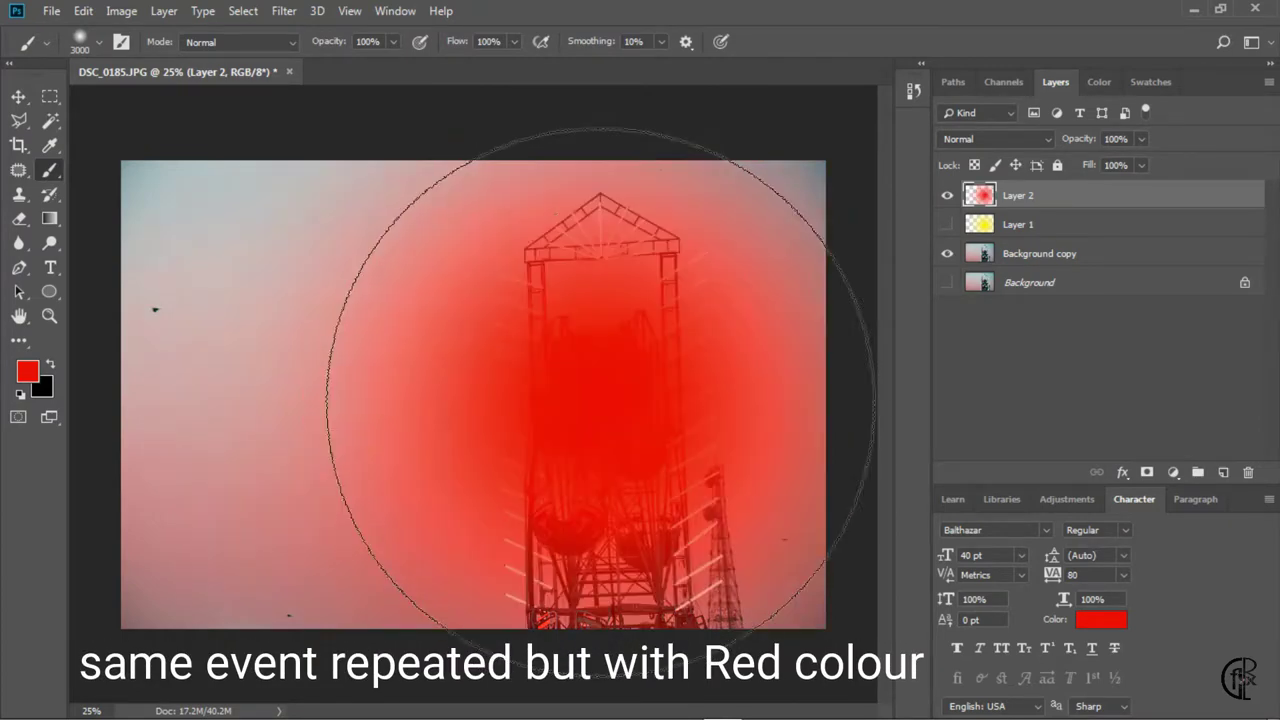
Blend the red glow layer as Overlay, then change it to Soft Light.
click(995, 139)
click(1002, 367)
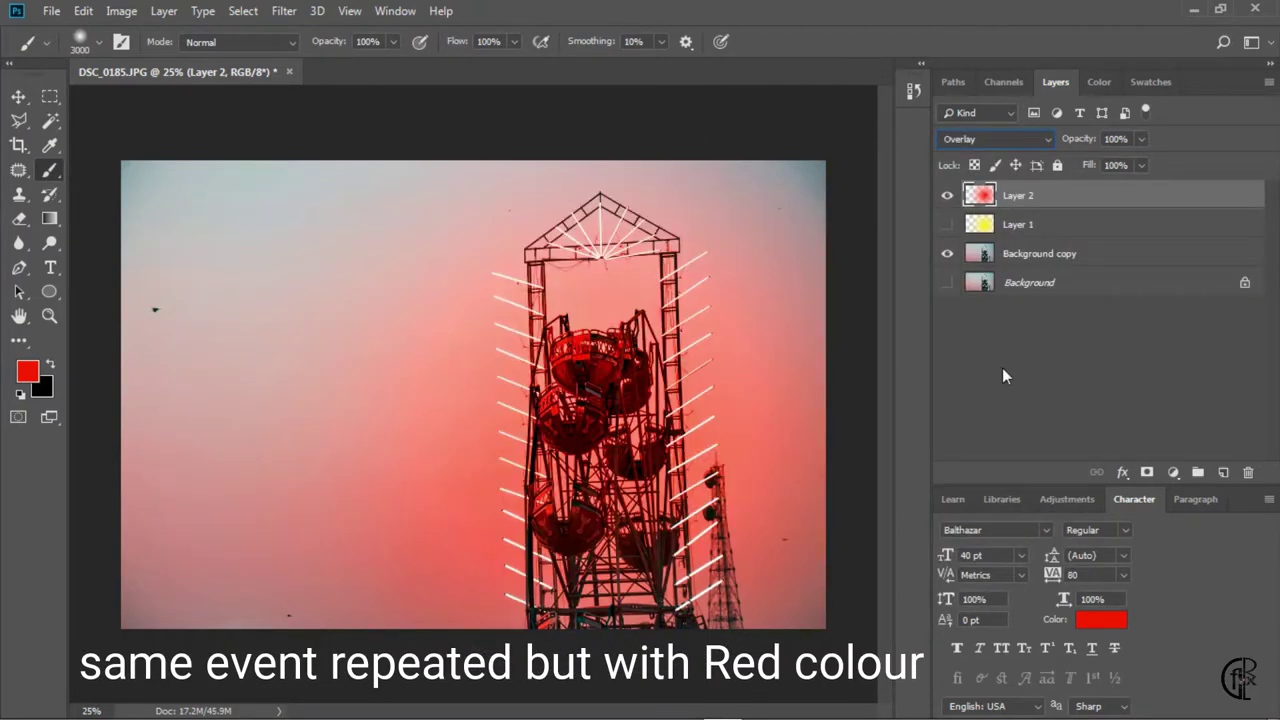
click(1019, 140)
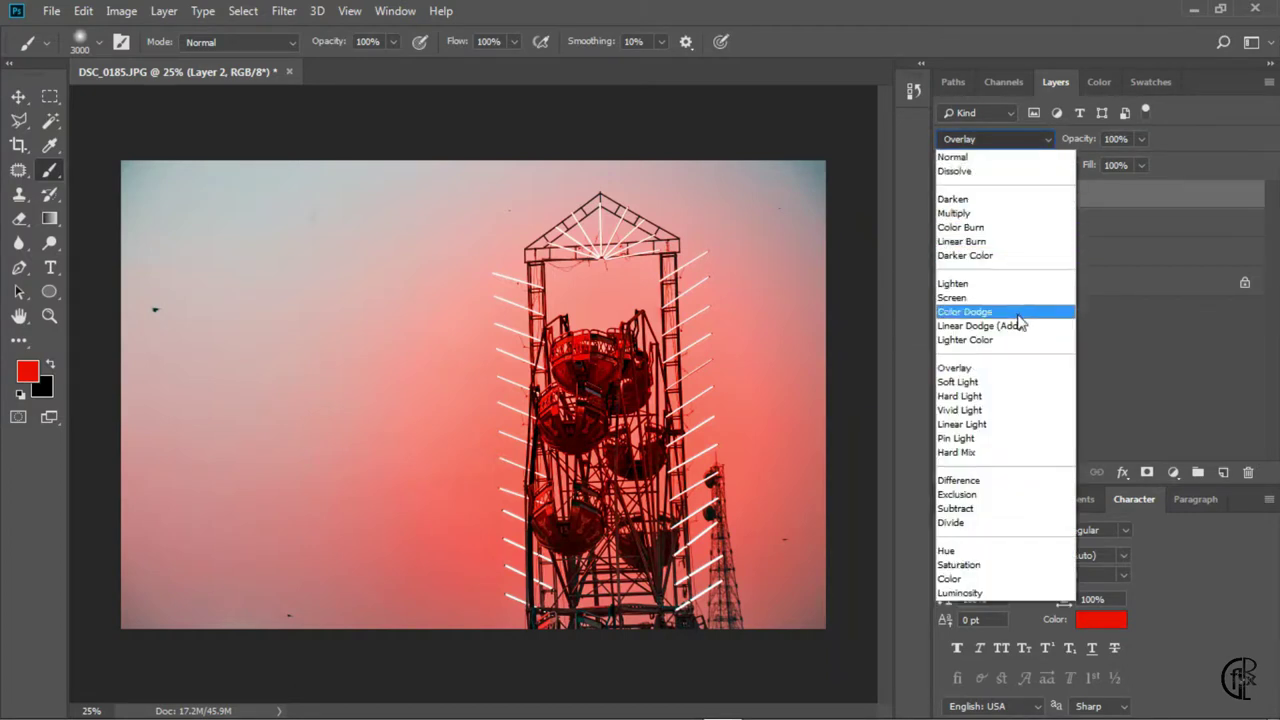
click(1000, 382)
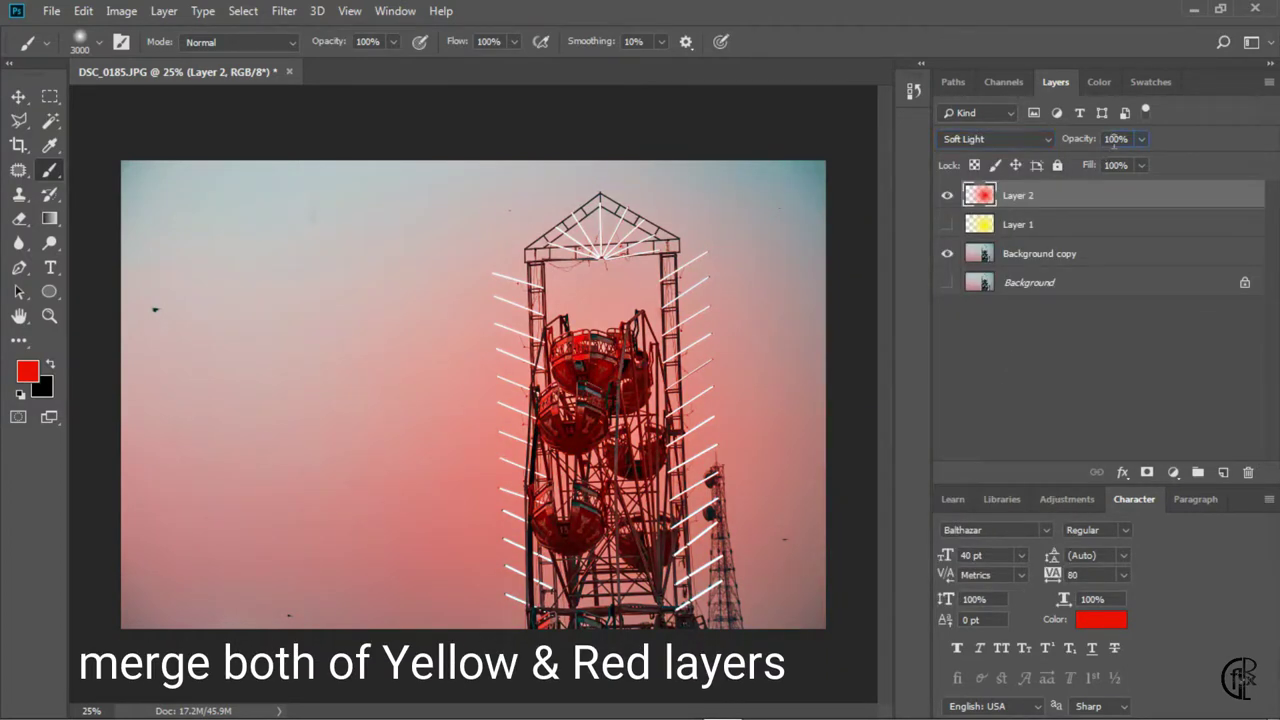
Show the yellow glow at 52% alongside red at 62%, and add an empty Layer 3 on top.
scroll(1114, 141, down, 15)
click(947, 224)
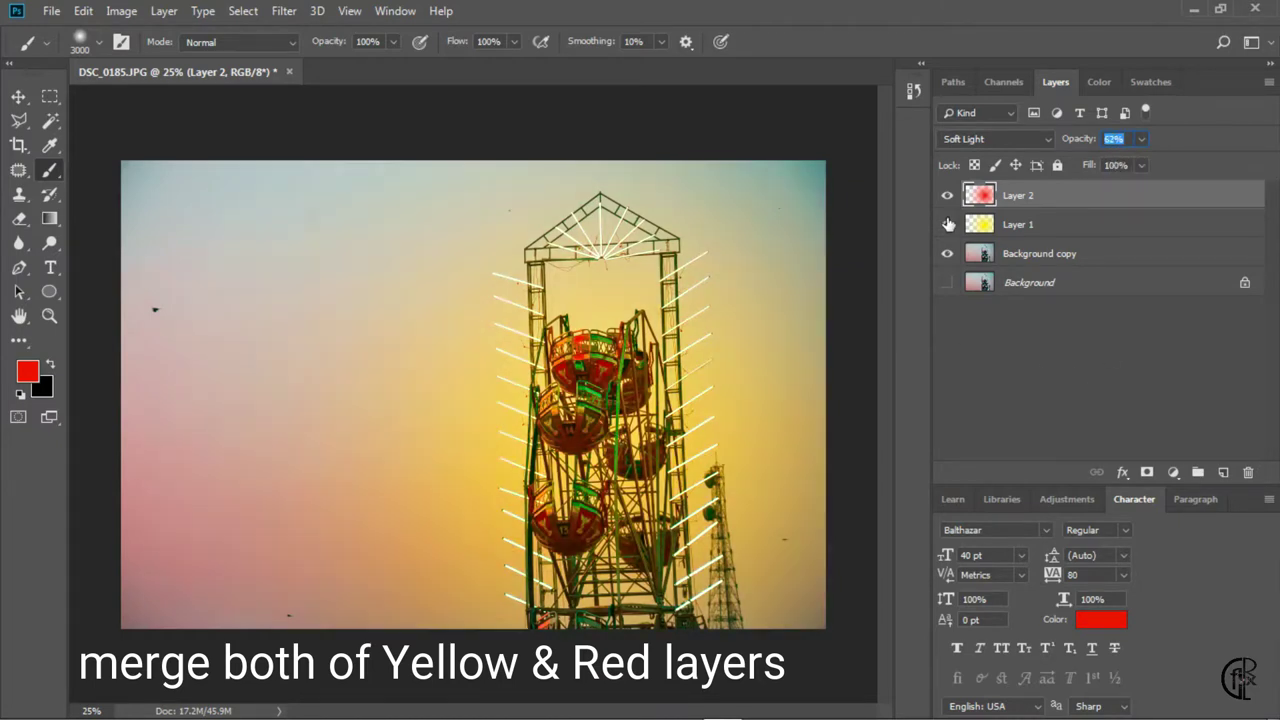
click(947, 196)
click(947, 196)
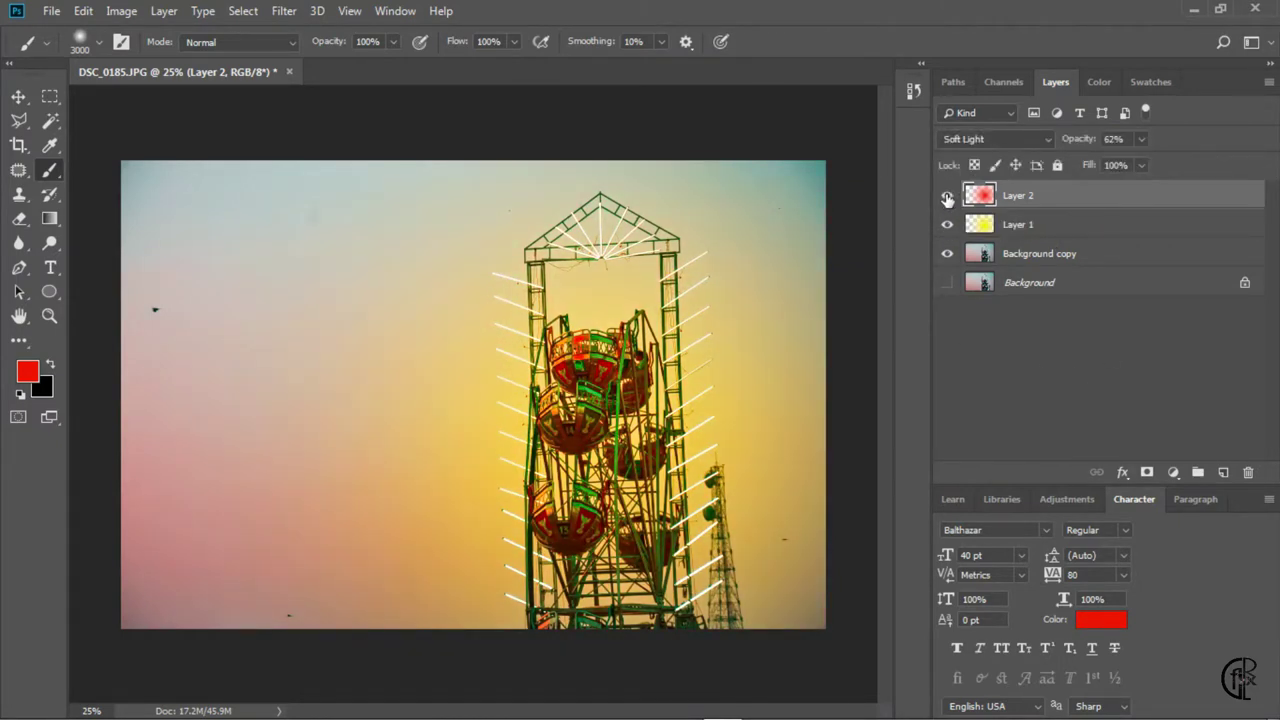
key(alt+bracketleft)
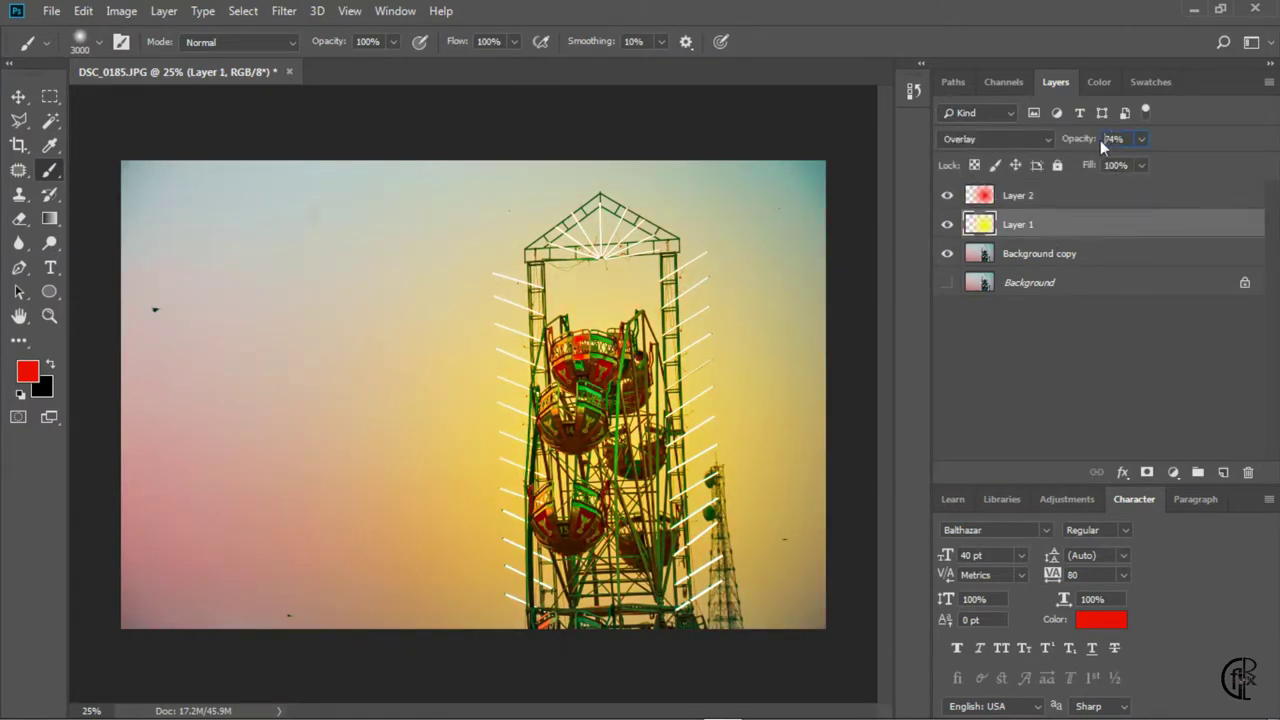
key(Down)
key(Down)
key(Down)
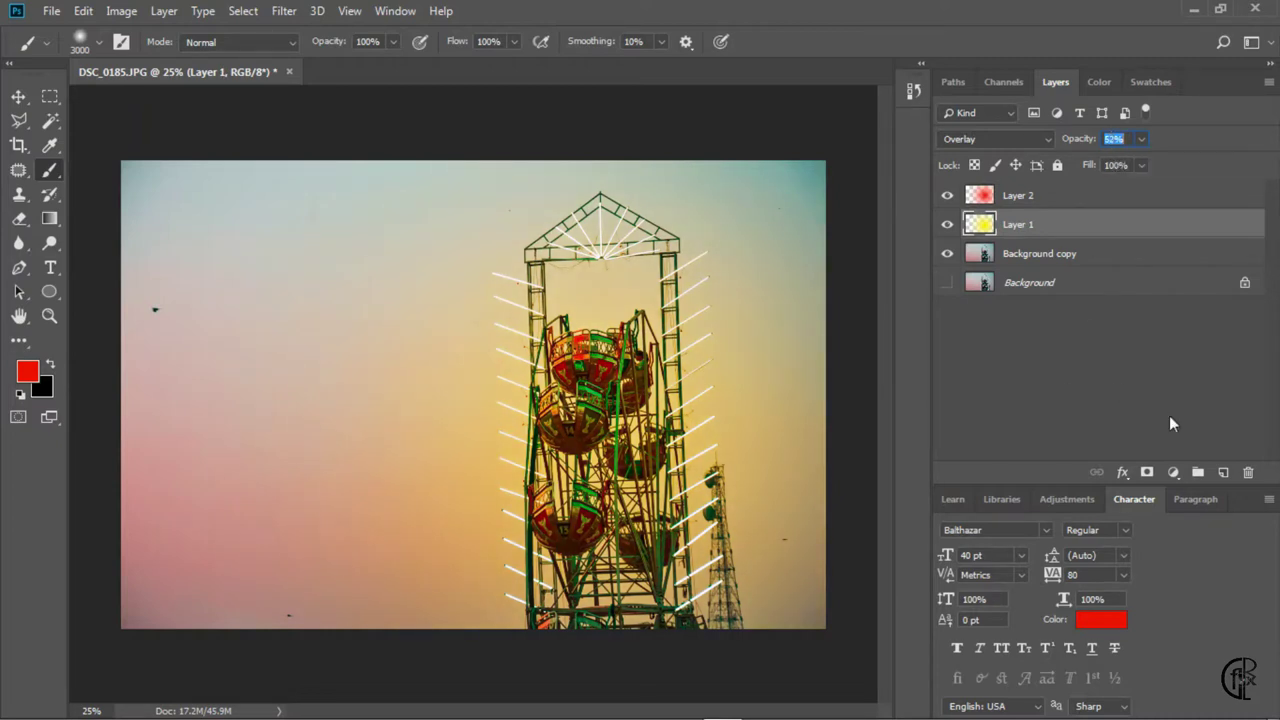
click(1223, 472)
drag(1018, 224, 1010, 190)
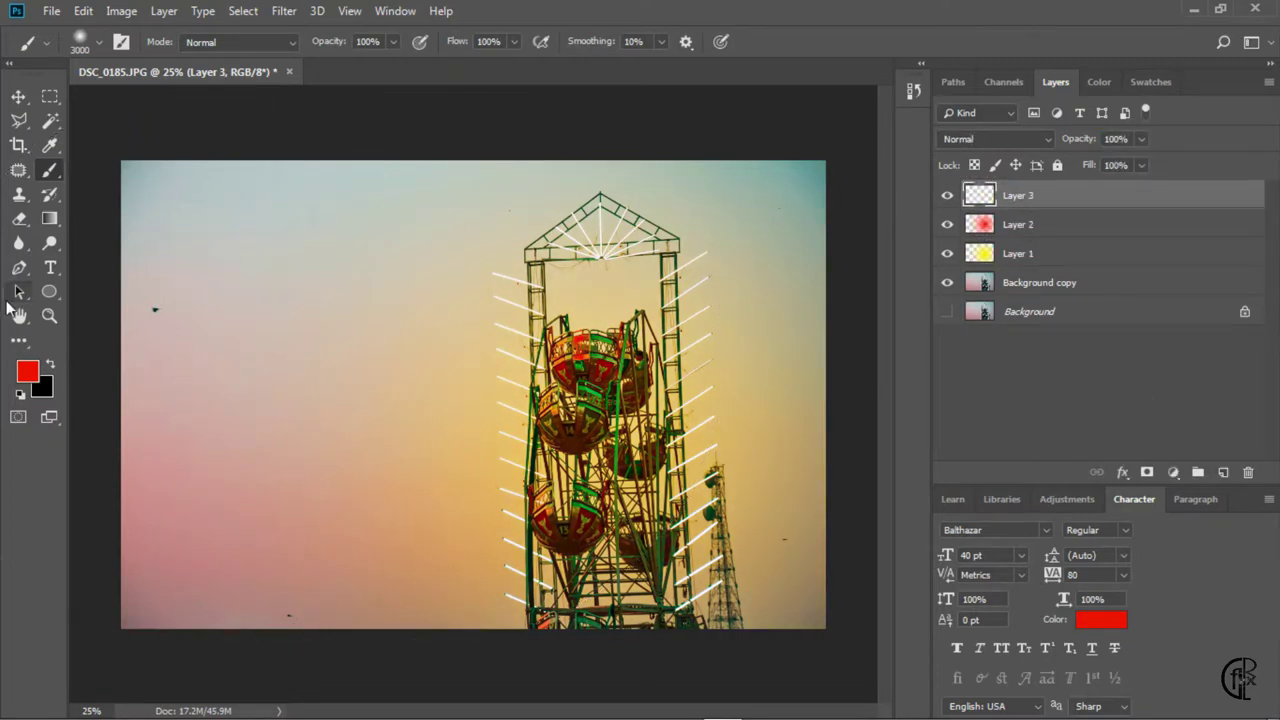
Set the foreground painting colour to yellow.
click(28, 373)
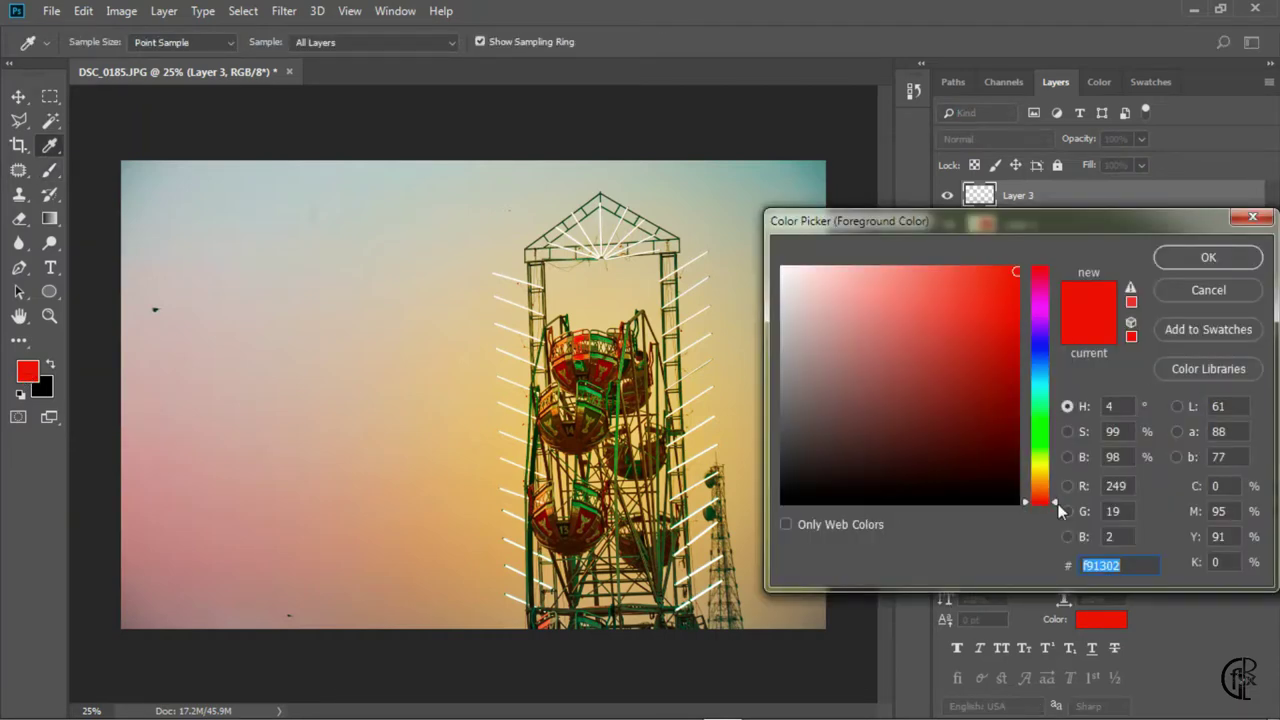
drag(1060, 505, 1060, 464)
click(1208, 257)
Paint a 2000 px soft yellow glow in the top-left corner of Layer 3.
key(b)
click(100, 42)
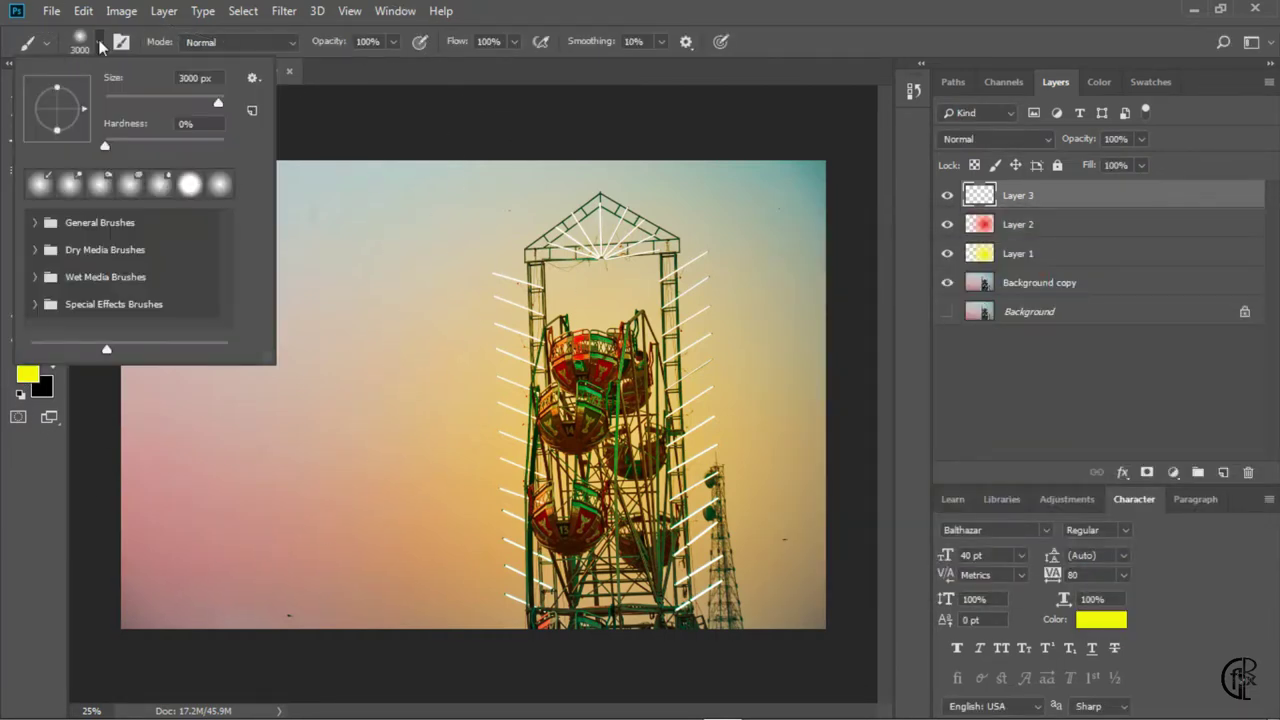
text(2000)
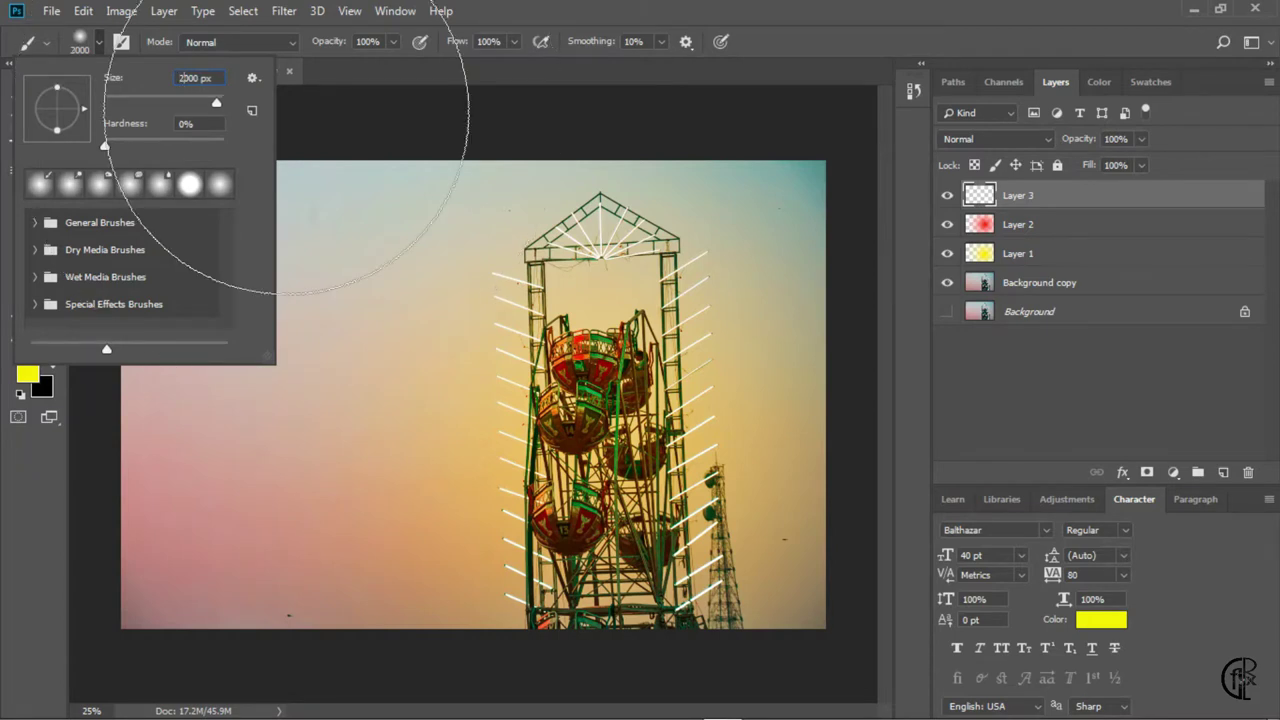
key(Return)
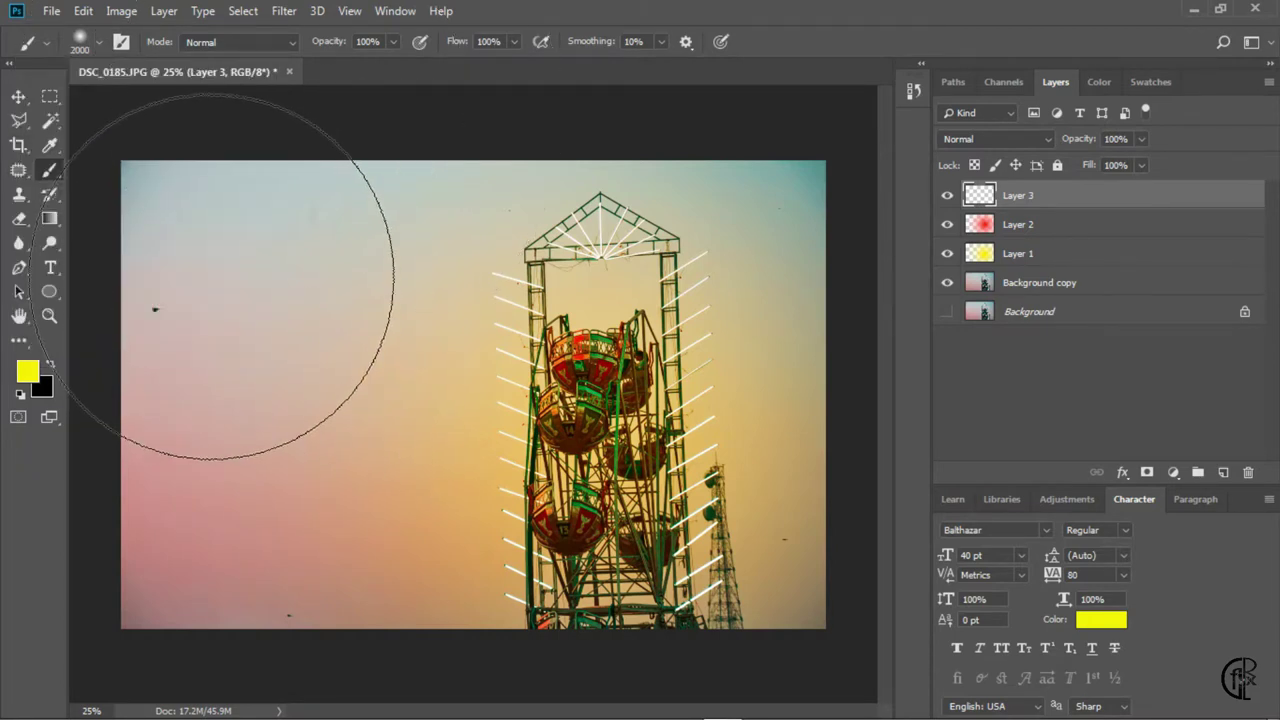
click(218, 250)
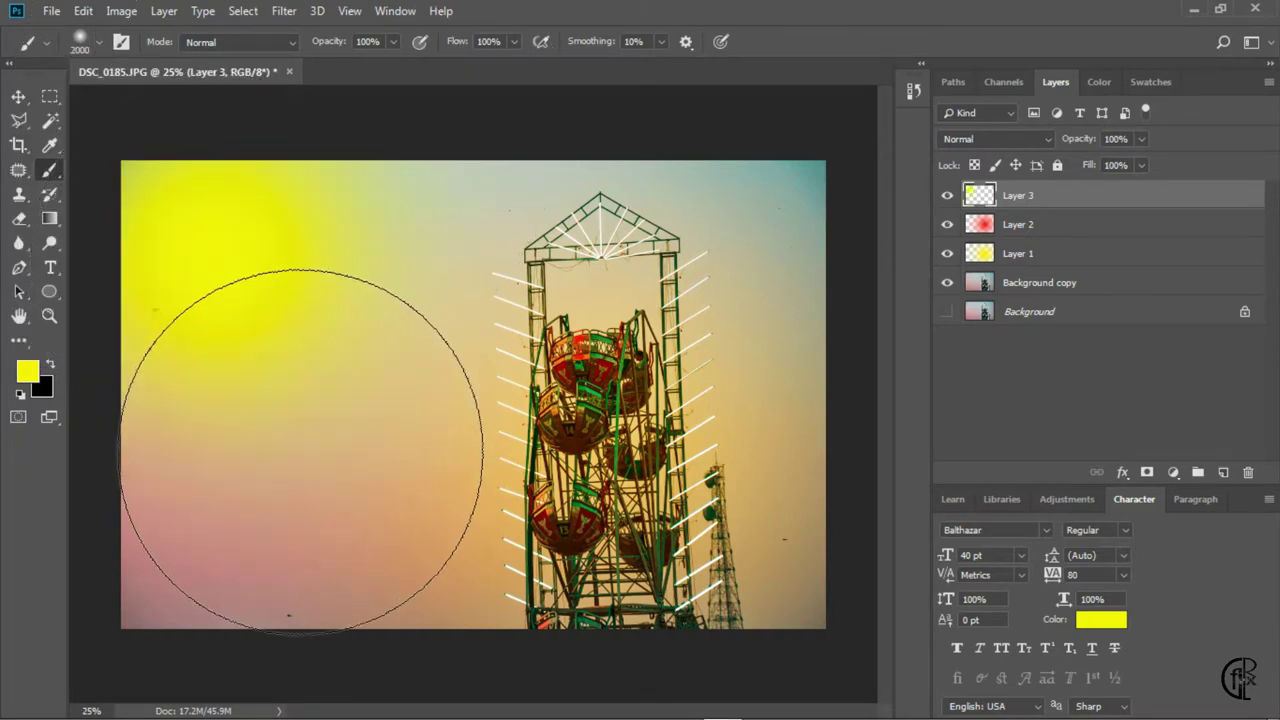
click(1050, 140)
Try Overlay, Multiply, Screen and Difference on Layer 3, then settle on Soft Light.
click(1014, 365)
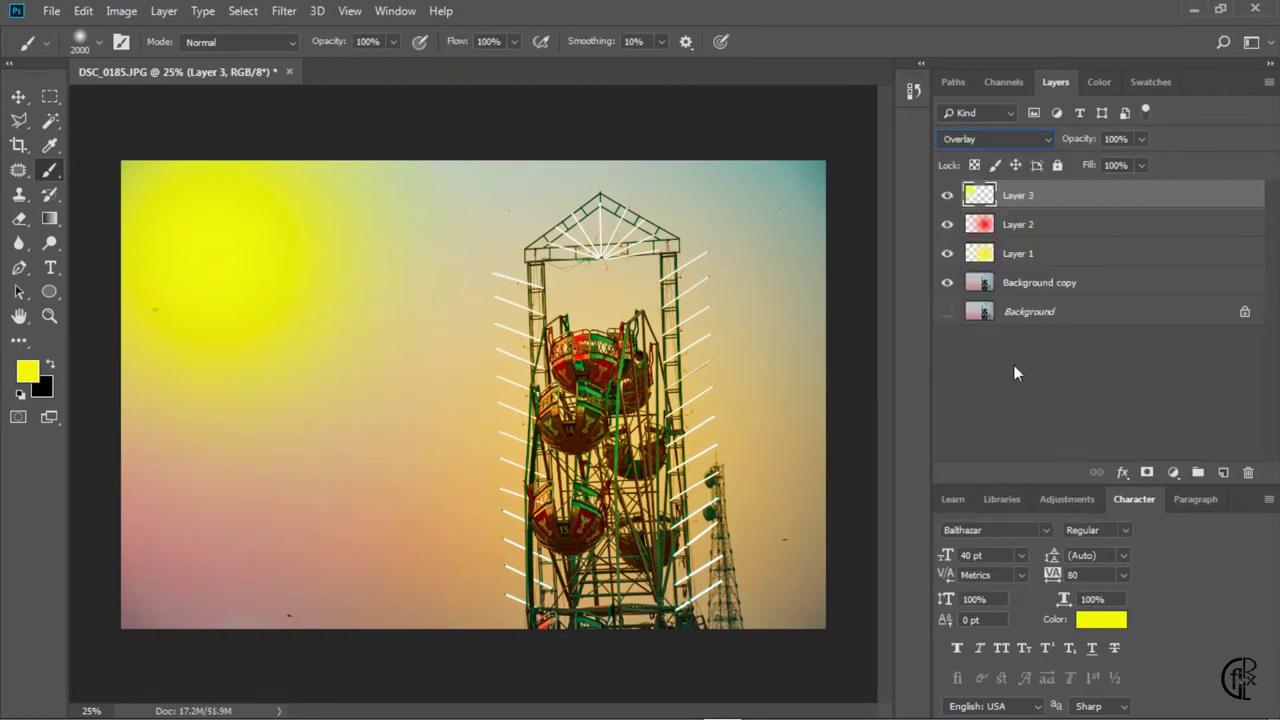
click(1040, 144)
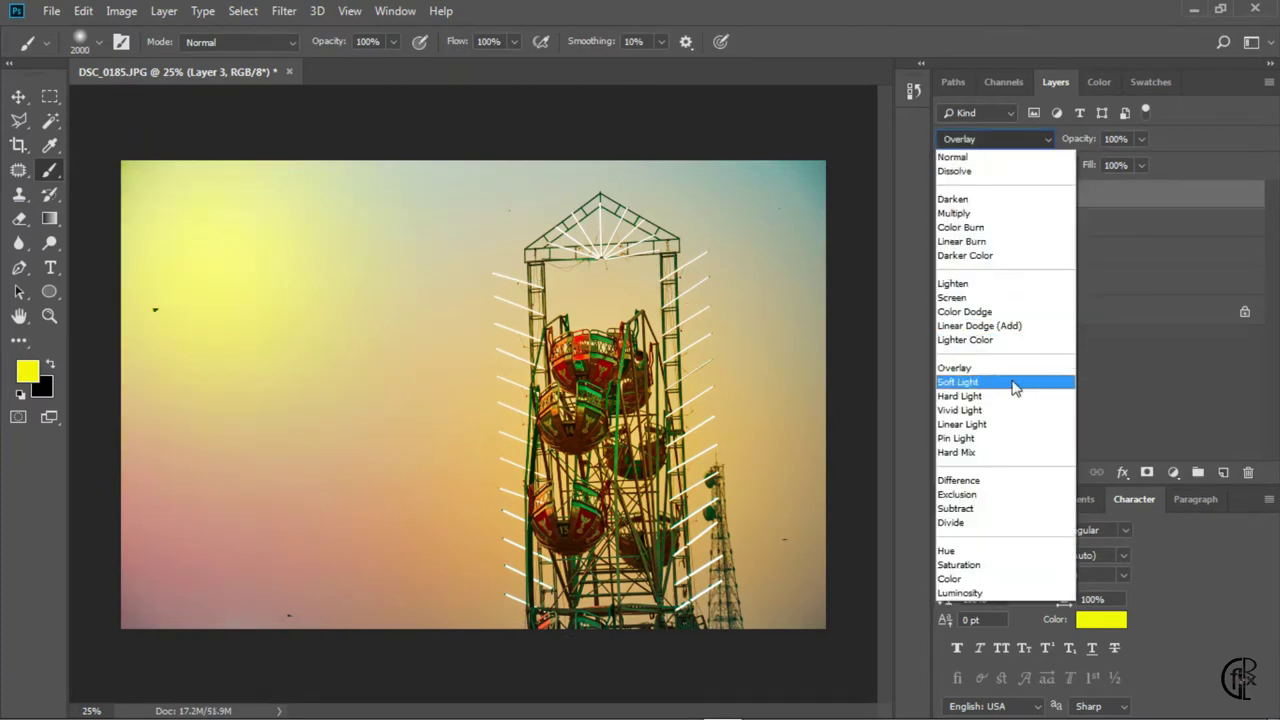
click(995, 213)
click(1000, 139)
click(1001, 298)
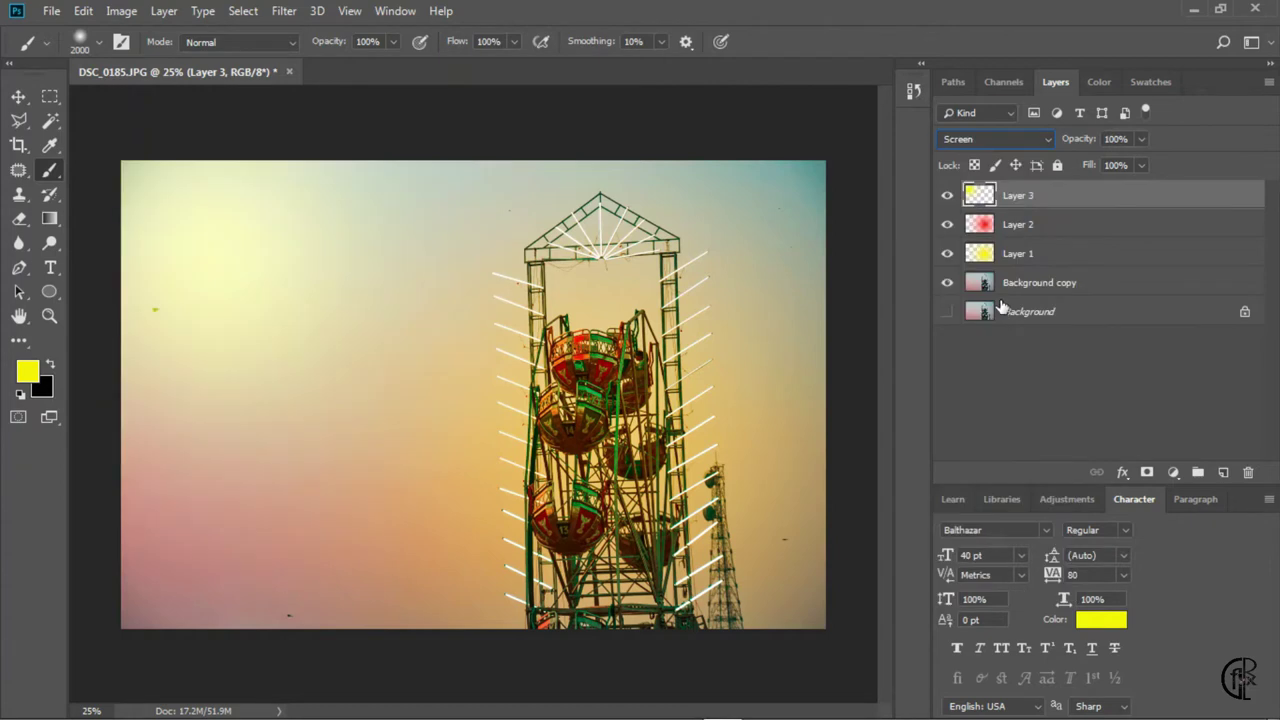
click(1041, 144)
click(1012, 481)
click(1022, 142)
click(1002, 382)
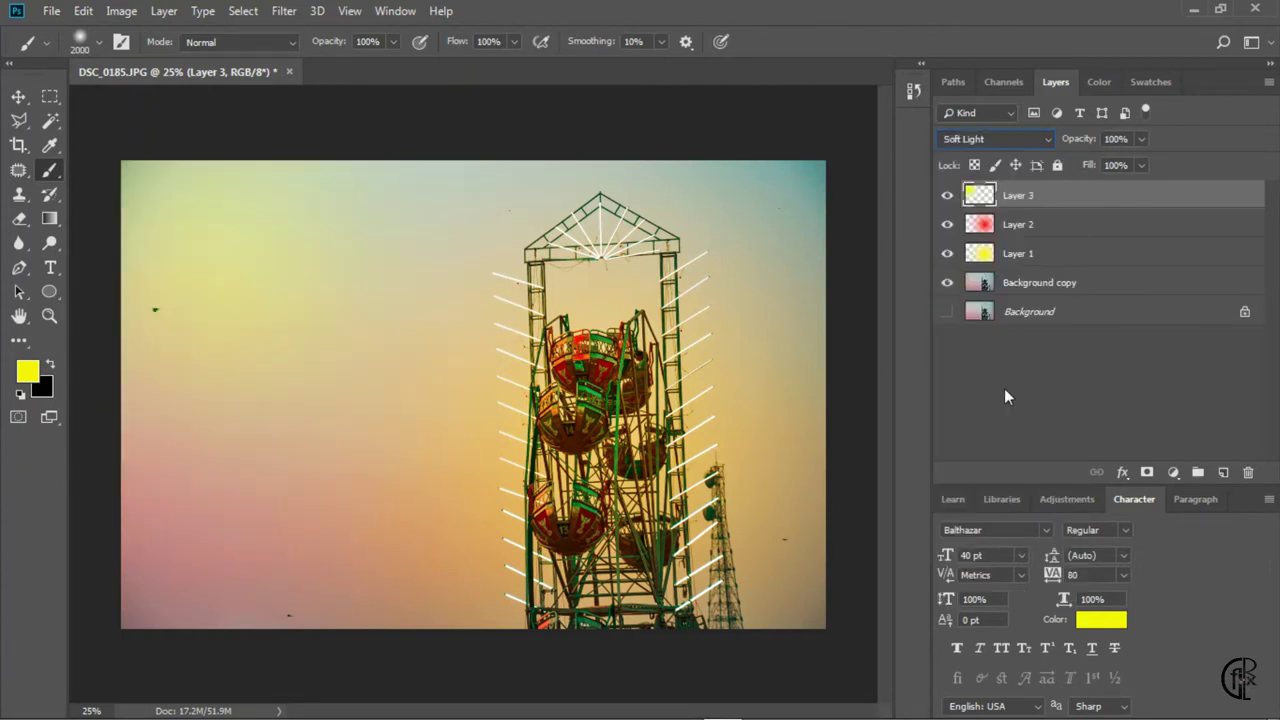